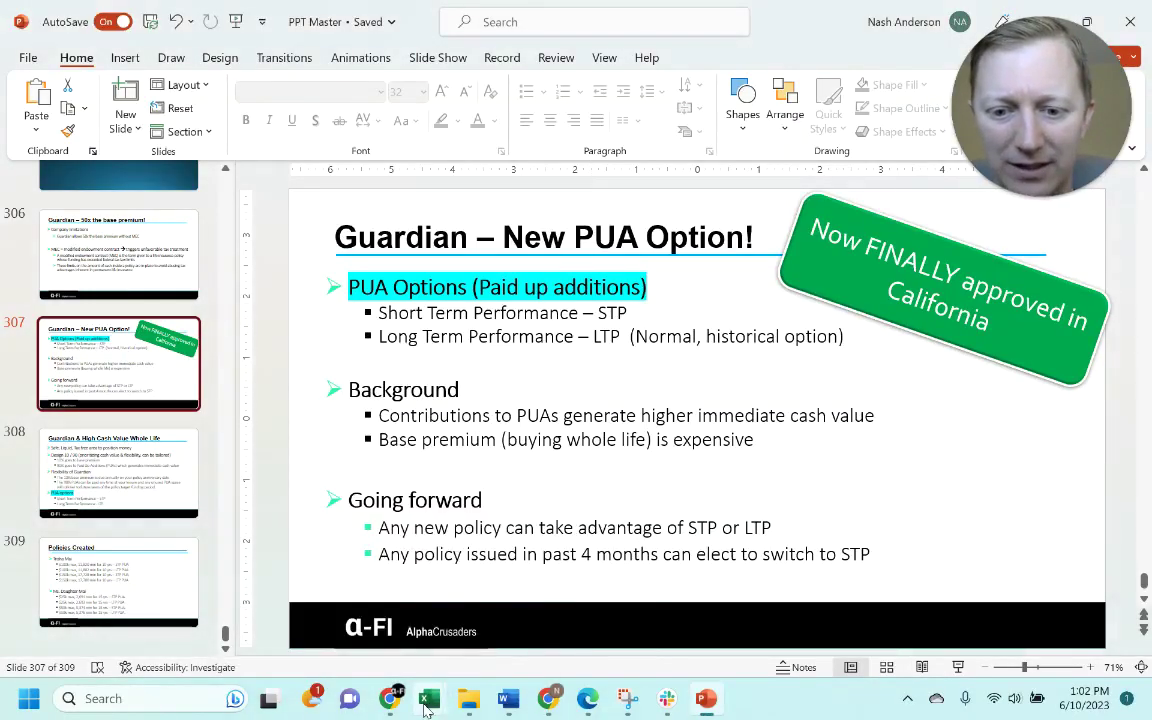
Switch to the PUA comparison workbook in Excel and look over the 54yo Male heading above the two policy tables
mouse_move(429, 698)
left_click(554, 598)
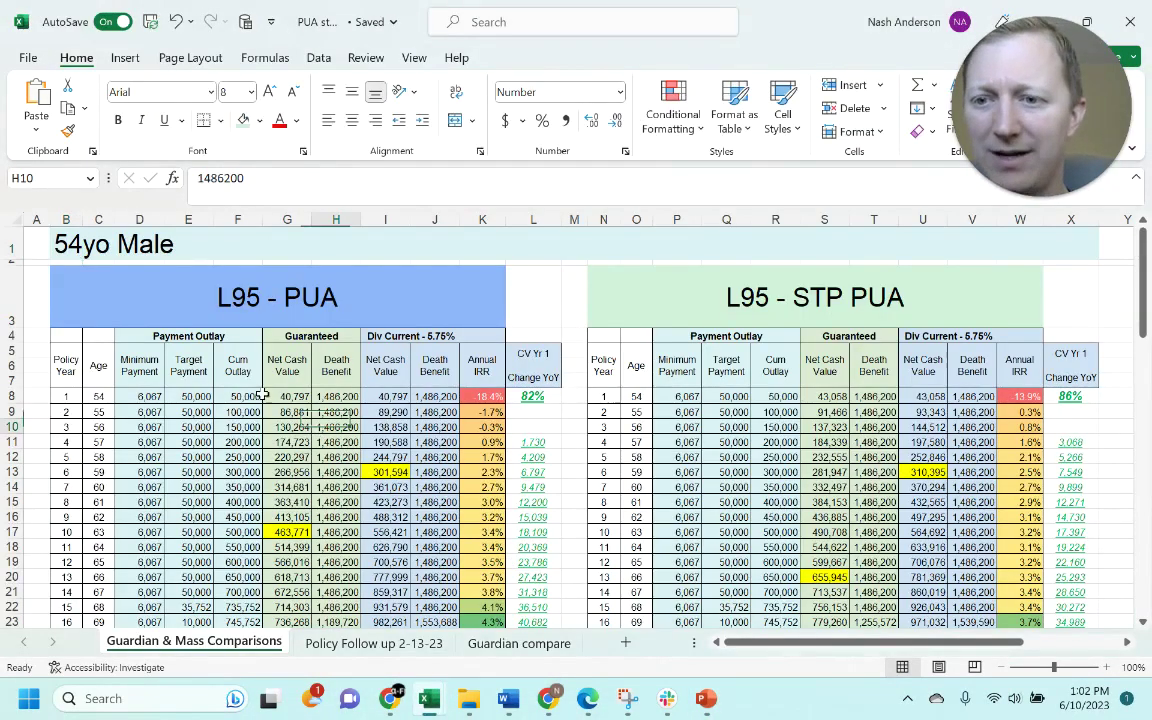
left_click_drag(62, 244, 919, 244)
left_click(919, 244)
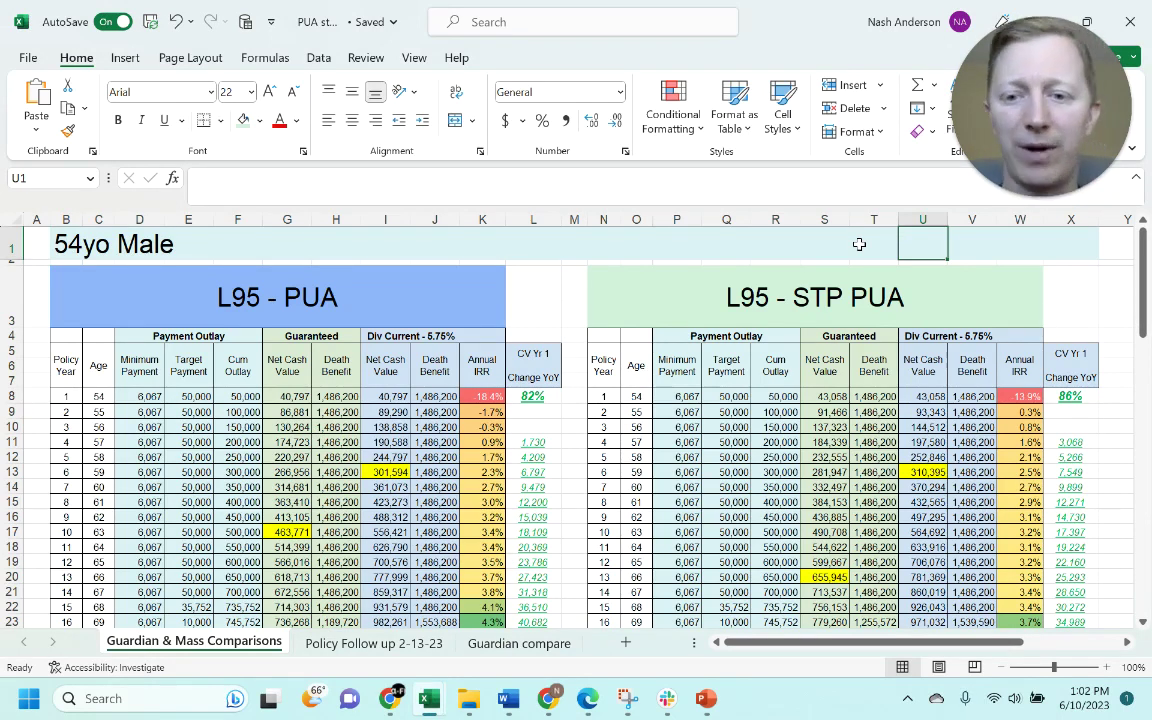
Examine the L95 - PUA table column by column, from policy year and payment outlay to the guaranteed and dividend values
left_click(65, 366)
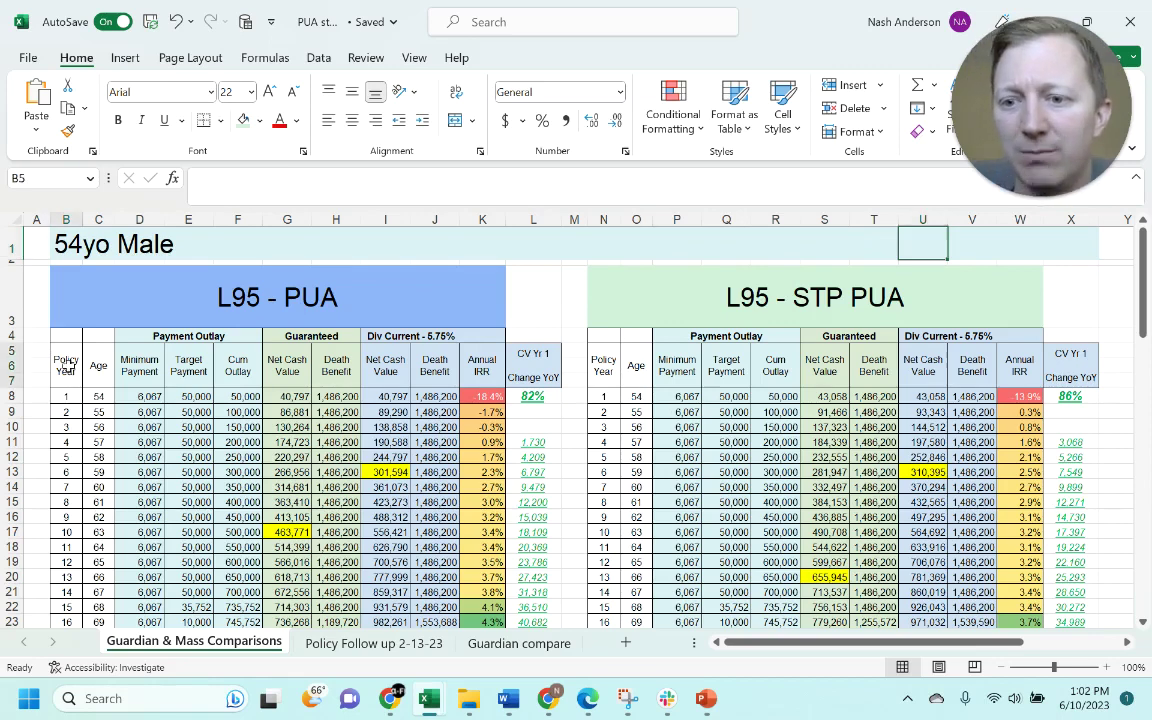
left_click_drag(65, 366, 141, 572)
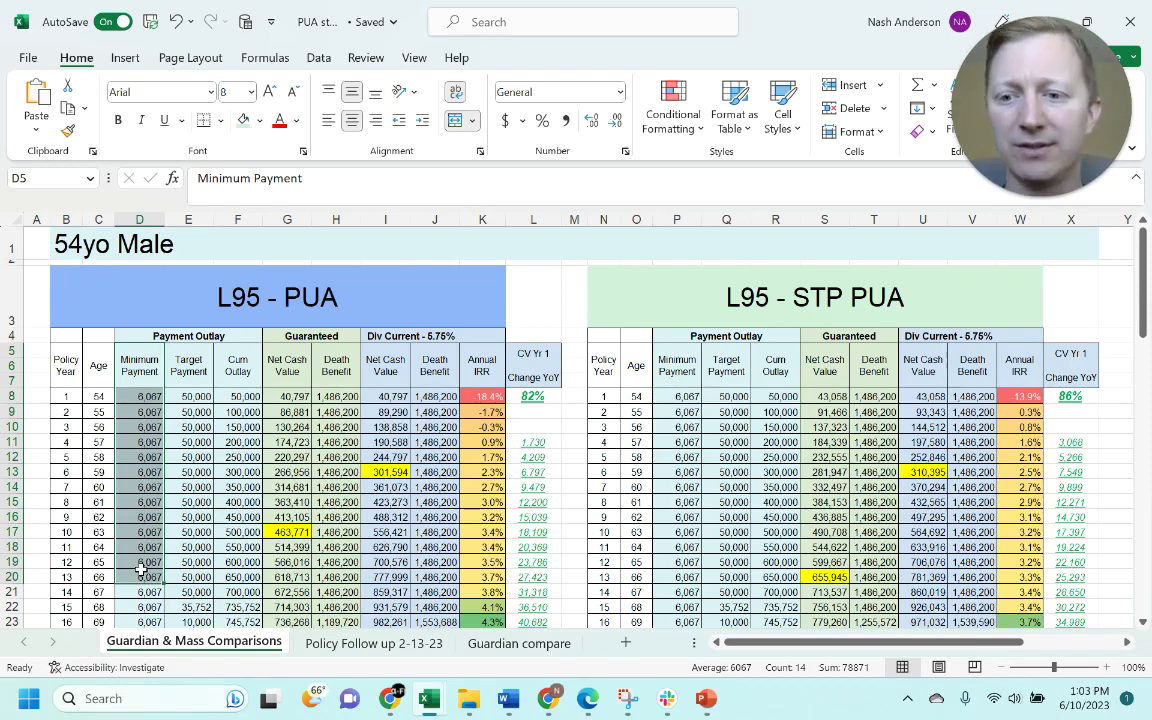
left_click_drag(135, 362, 143, 548)
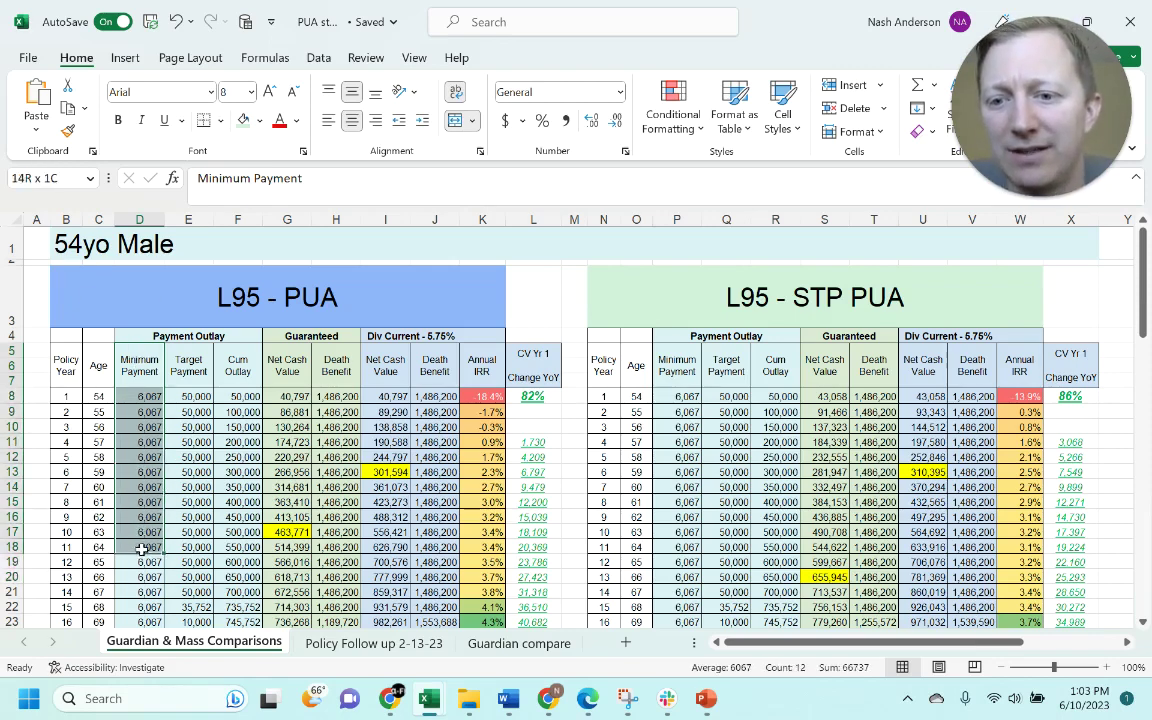
left_click_drag(188, 362, 188, 533)
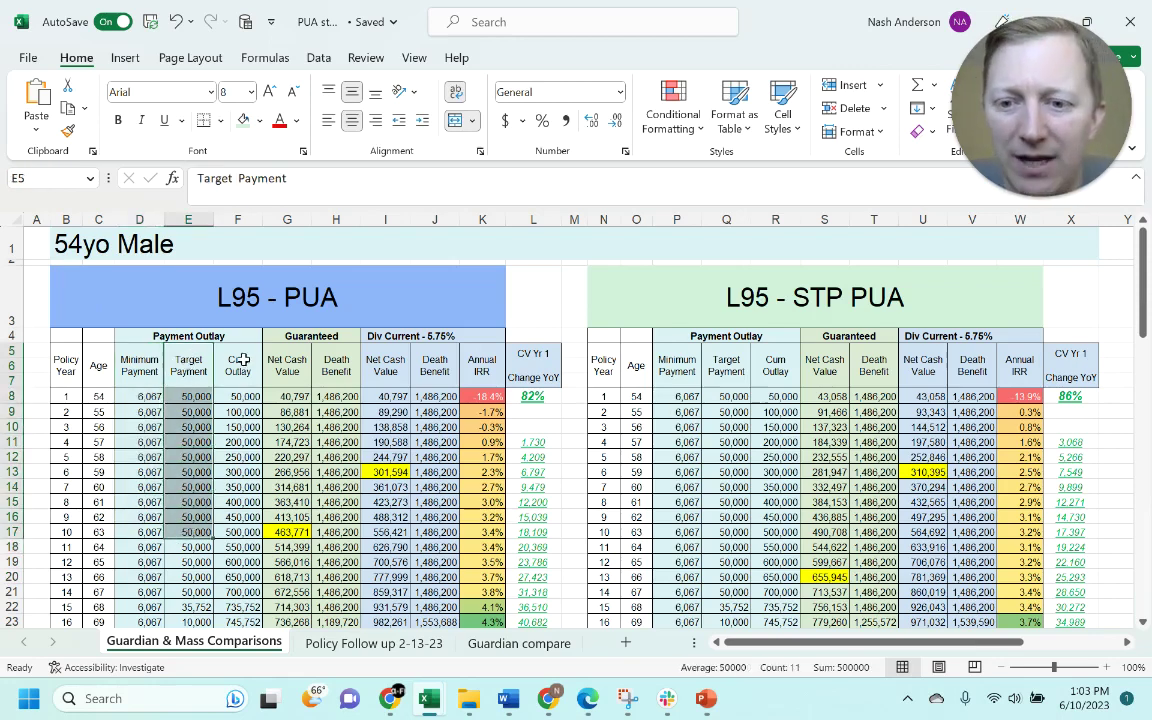
left_click_drag(237, 363, 268, 555)
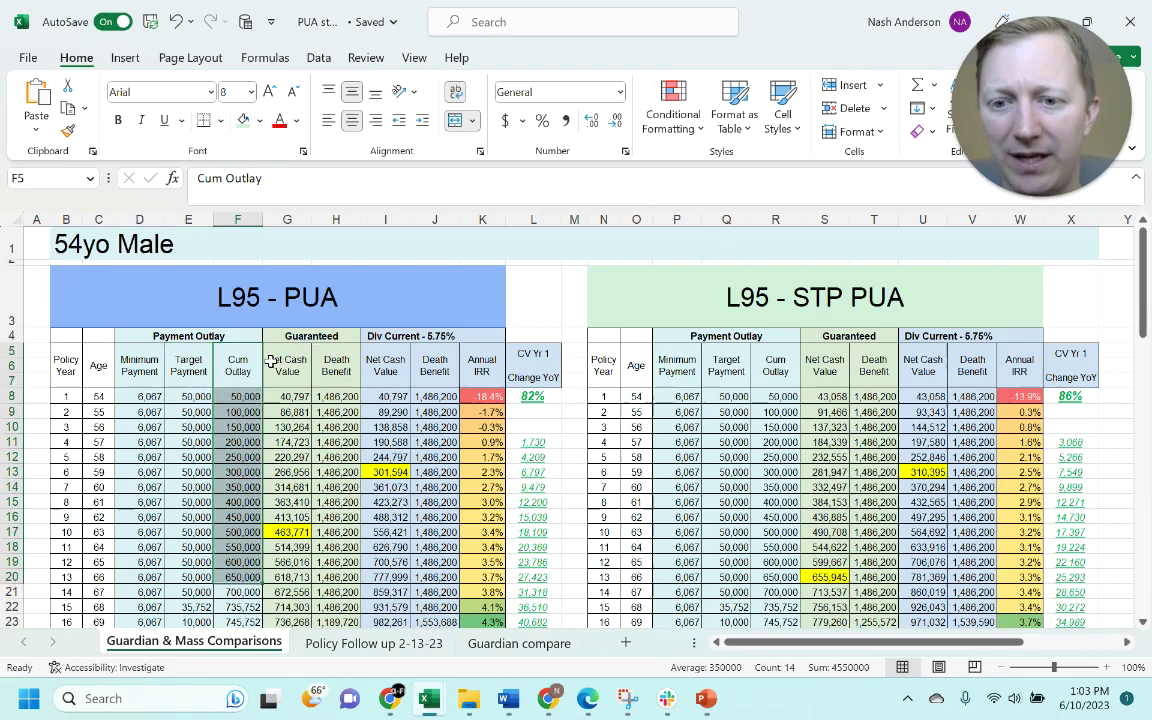
left_click_drag(287, 365, 325, 557)
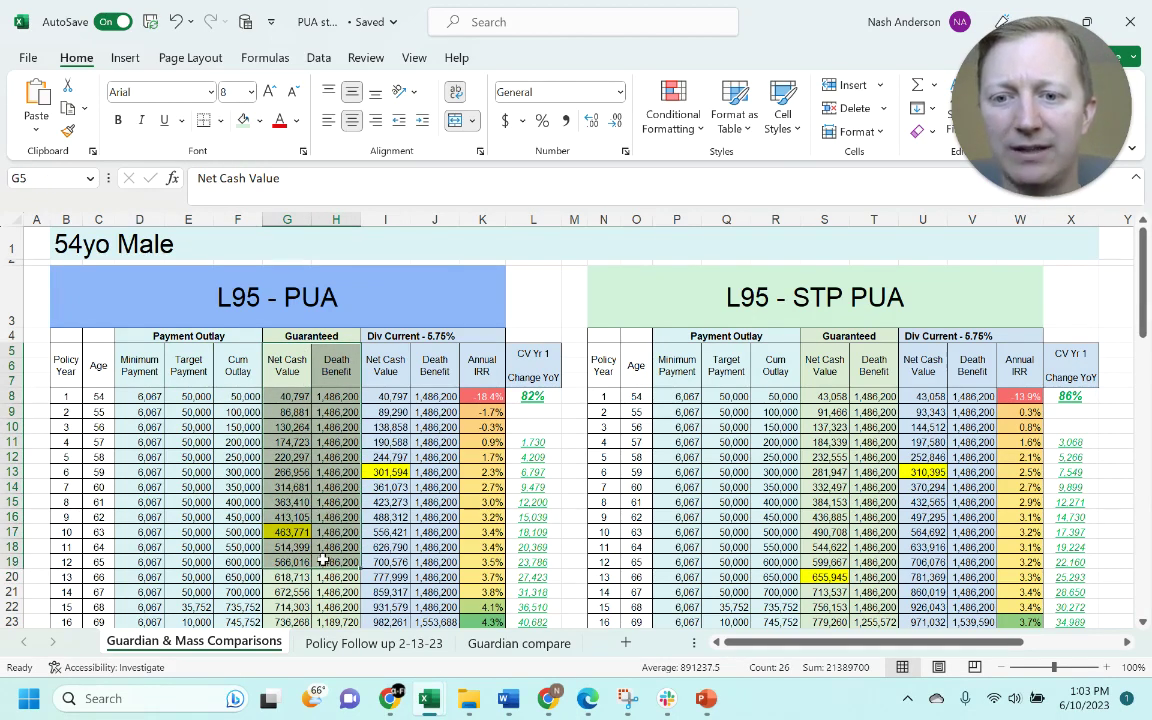
left_click_drag(388, 378, 444, 606)
left_click(340, 441)
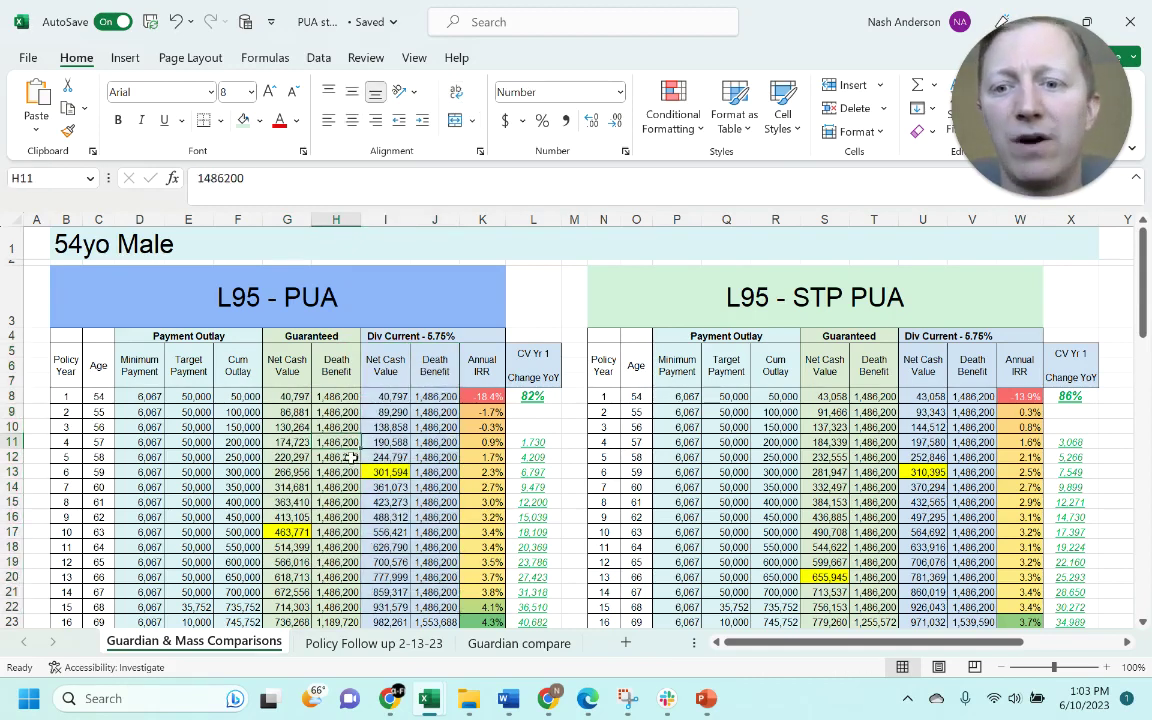
Review the L95 - PUA year 1 payment, cash value and percentage, plus the dividend-based values up to policy year 6
left_click(188, 396)
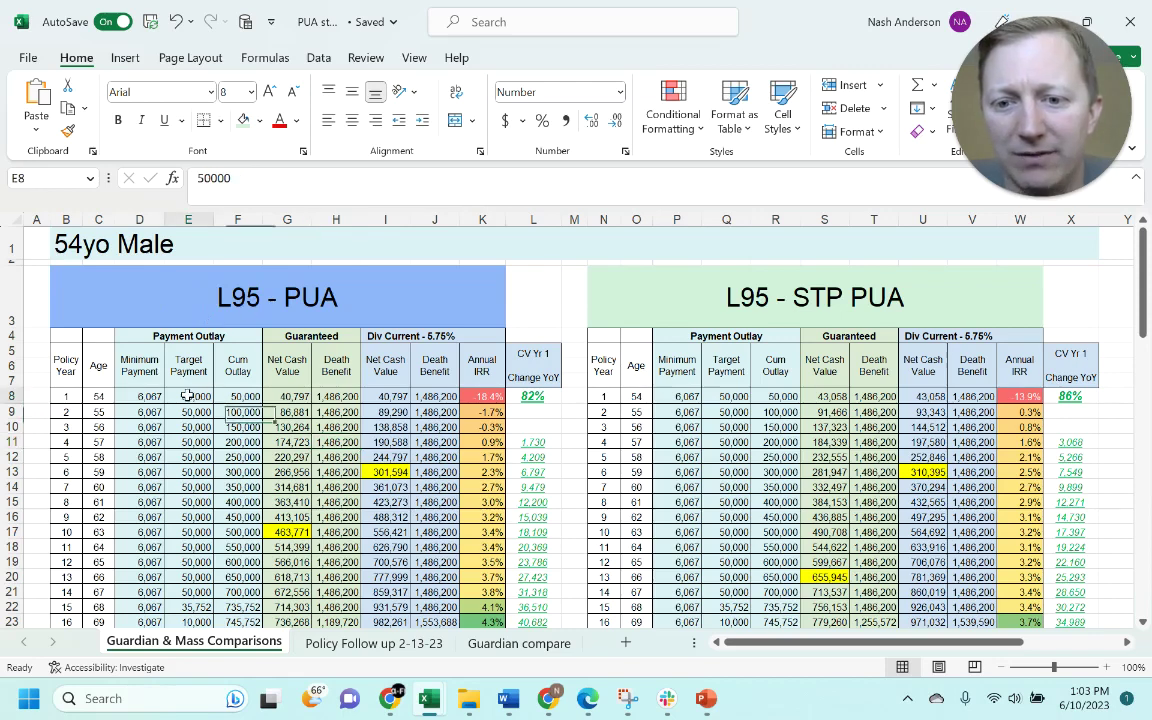
left_click(287, 396)
left_click(533, 396)
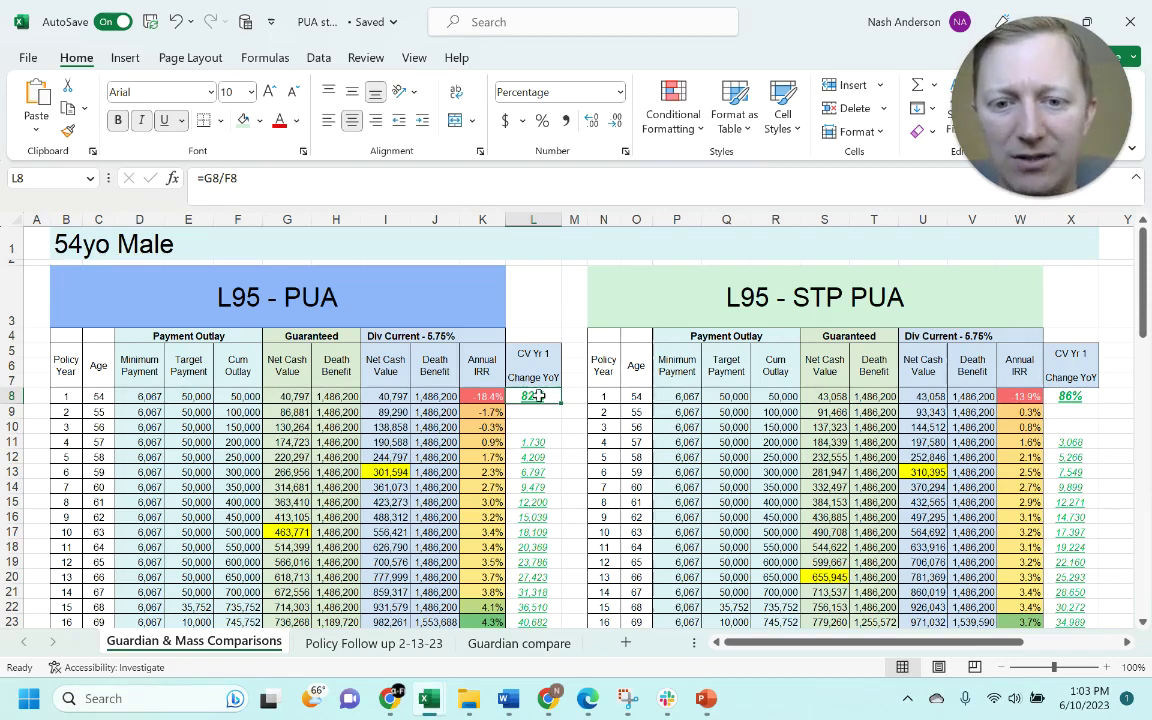
left_click(369, 397)
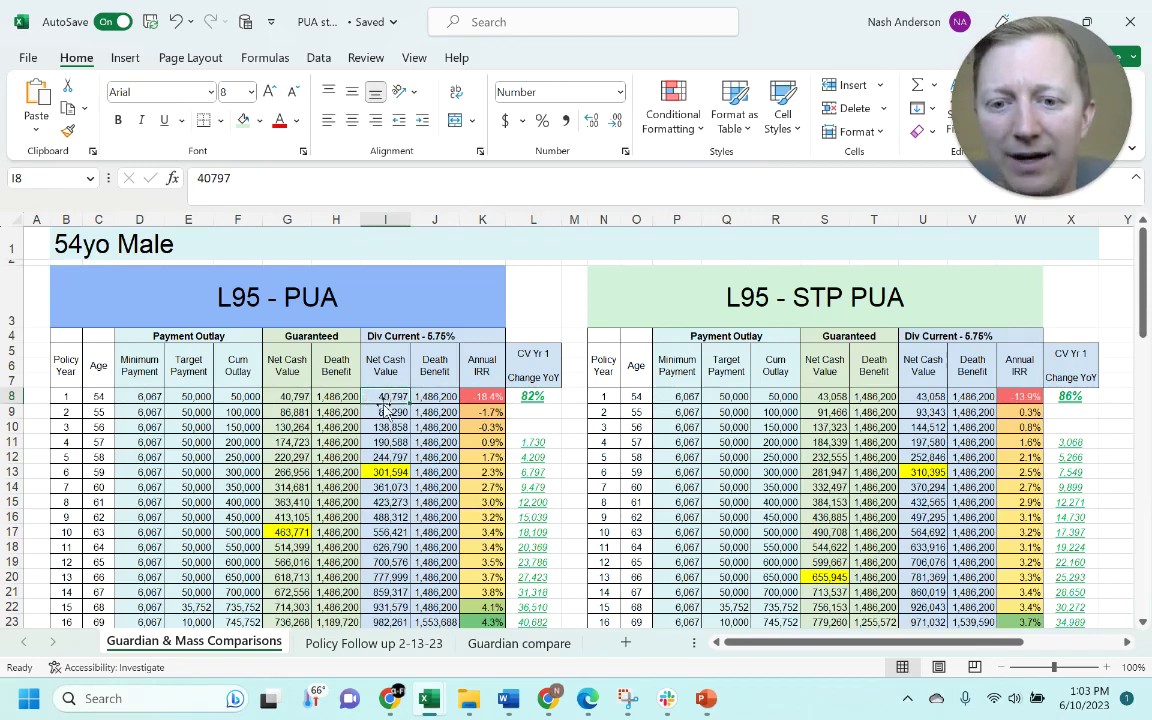
left_click_drag(374, 396, 434, 562)
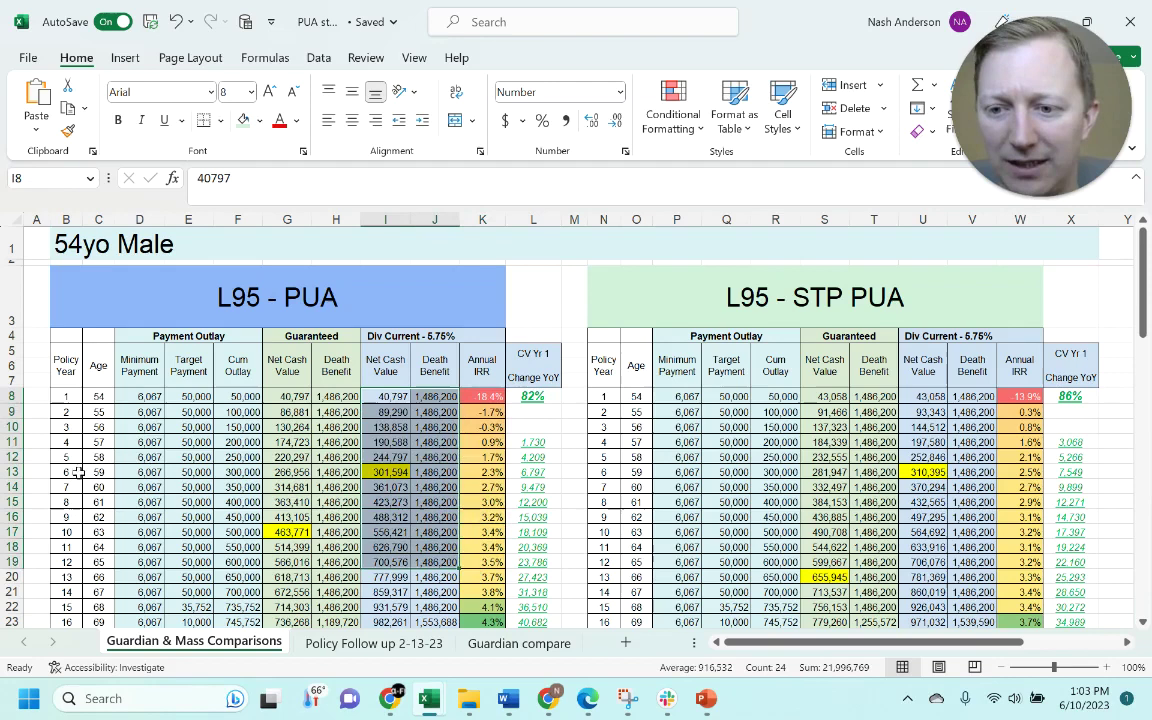
left_click_drag(106, 472, 404, 472)
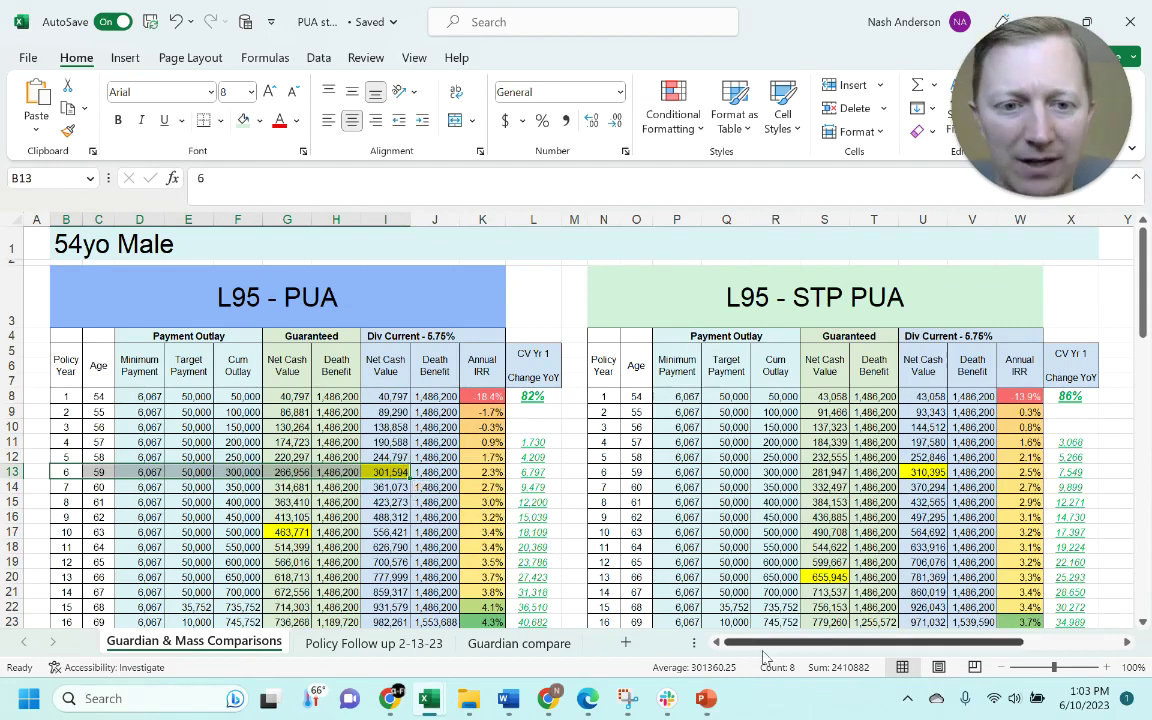
Examine the minimum and target payments and the guaranteed values in the L95 - STP PUA table
left_click_drag(783, 646, 855, 658)
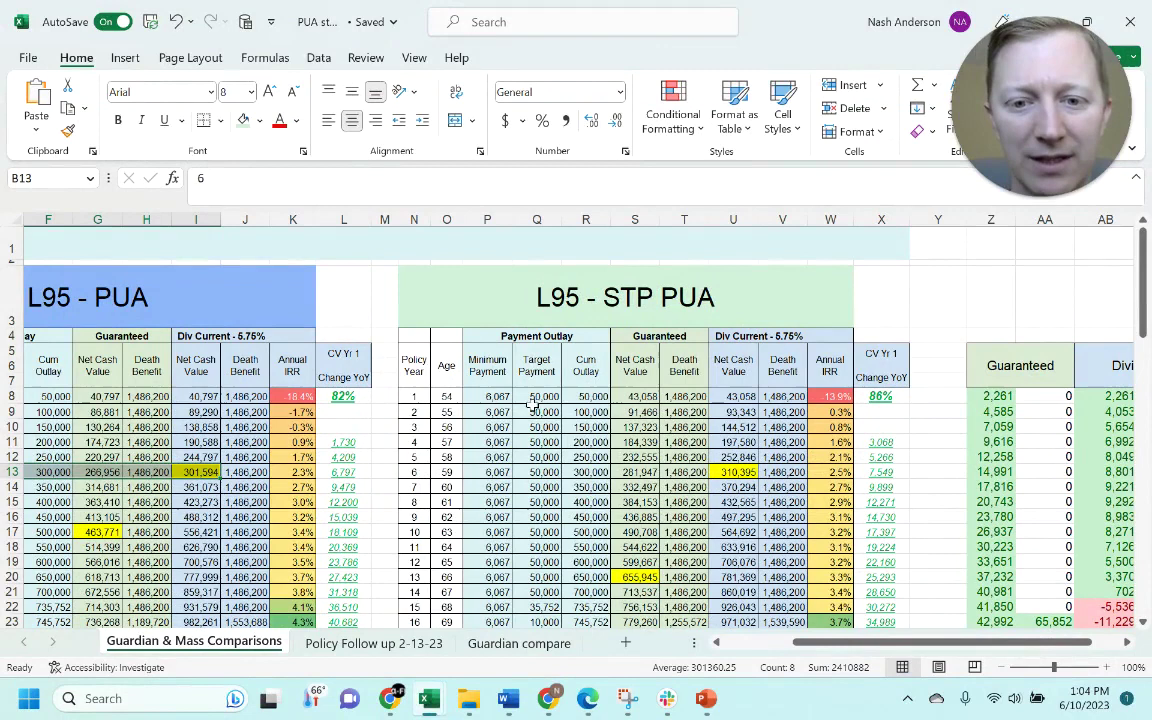
left_click_drag(497, 397, 497, 550)
left_click_drag(537, 397, 518, 556)
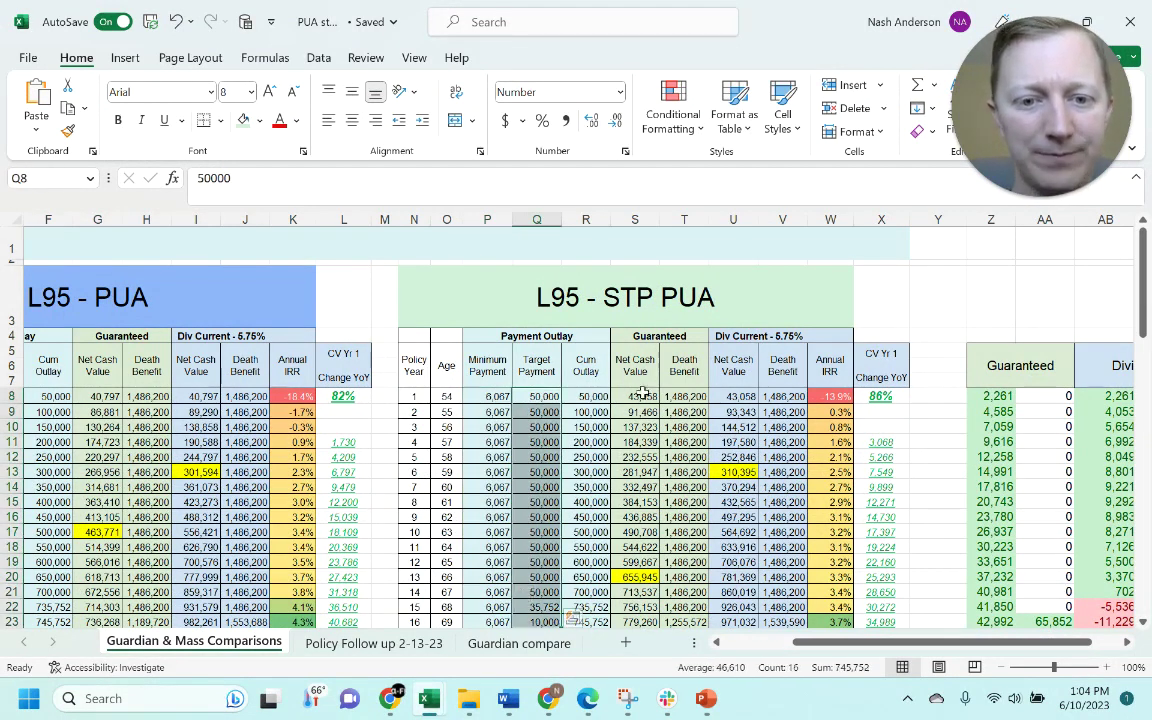
left_click_drag(671, 336, 680, 532)
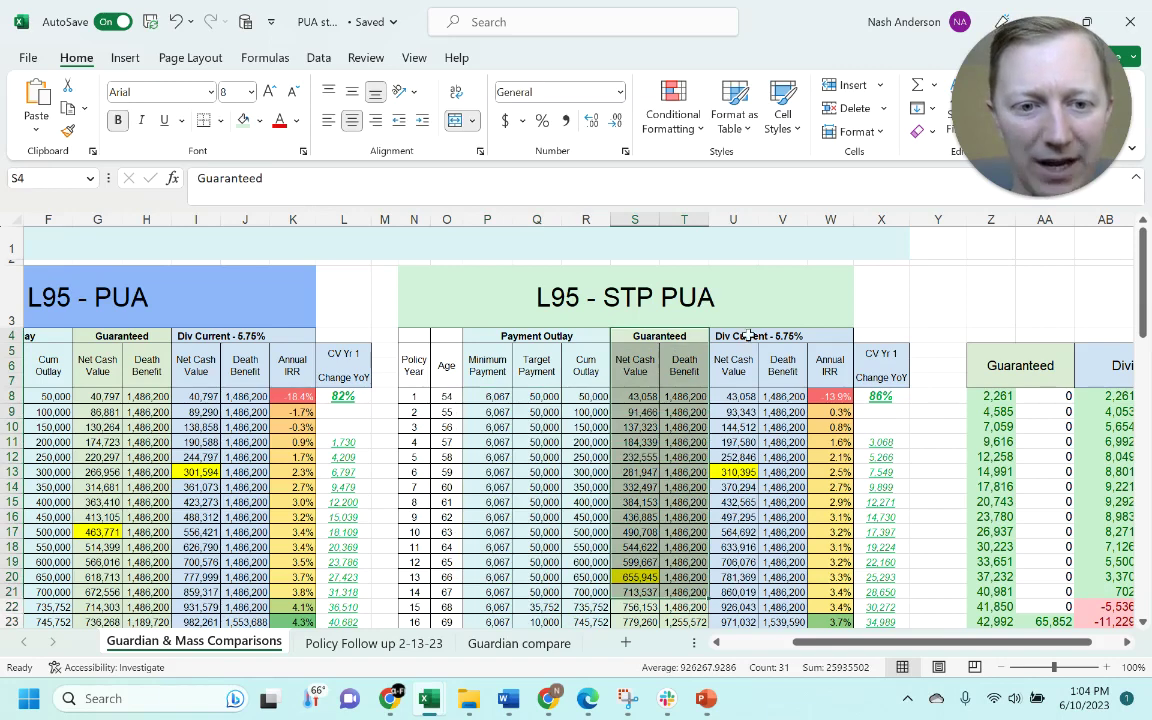
Clear the yellow highlight from the year 6 dividend-based net cash value in L95 - STP PUA by copying an unhighlighted cell's format
mouse_move(735, 336)
left_mouse_down()
mouse_move(745, 547)
mouse_move(734, 472)
left_mouse_up()
left_click(745, 547)
left_click(66, 133)
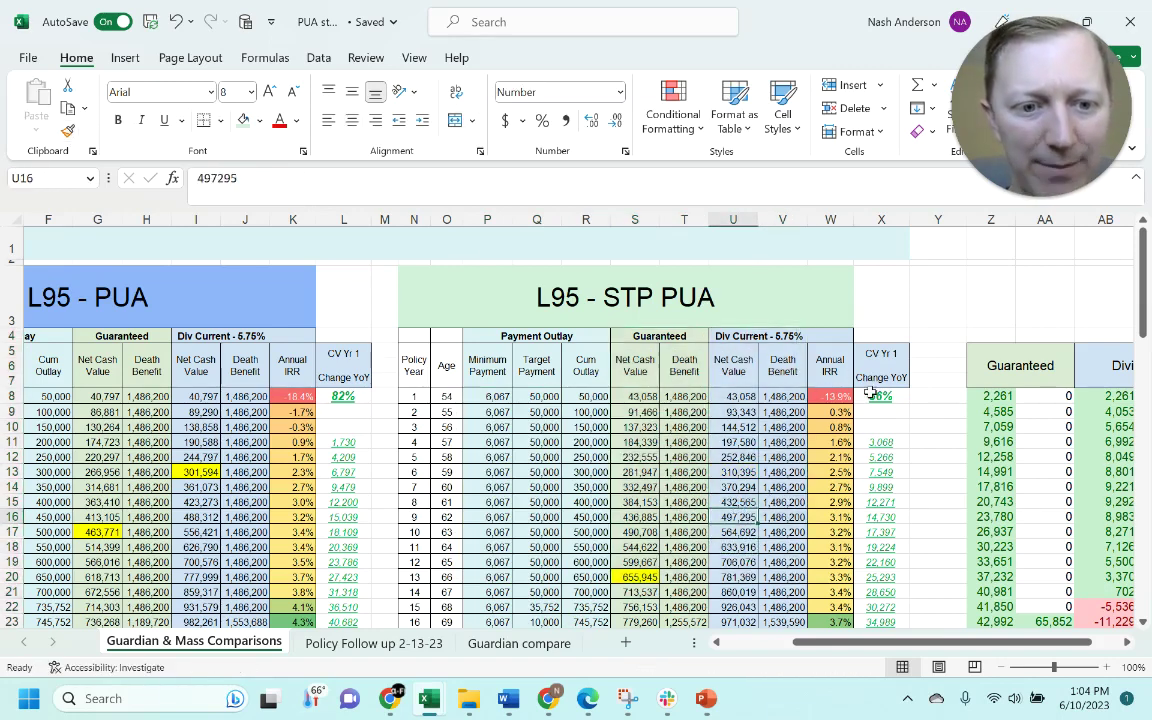
Compare the year 1 cash value percentages and annual IRR of the L95 - PUA and L95 - STP PUA tables
left_click(343, 396)
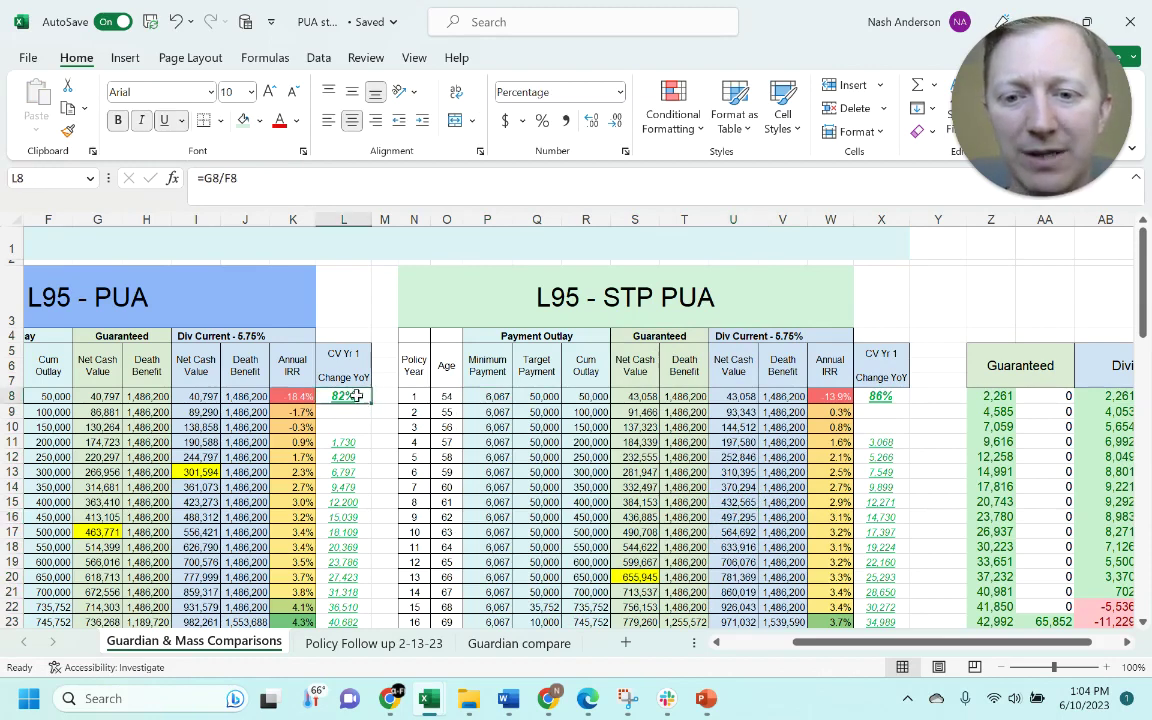
left_click(876, 397)
left_click(738, 396)
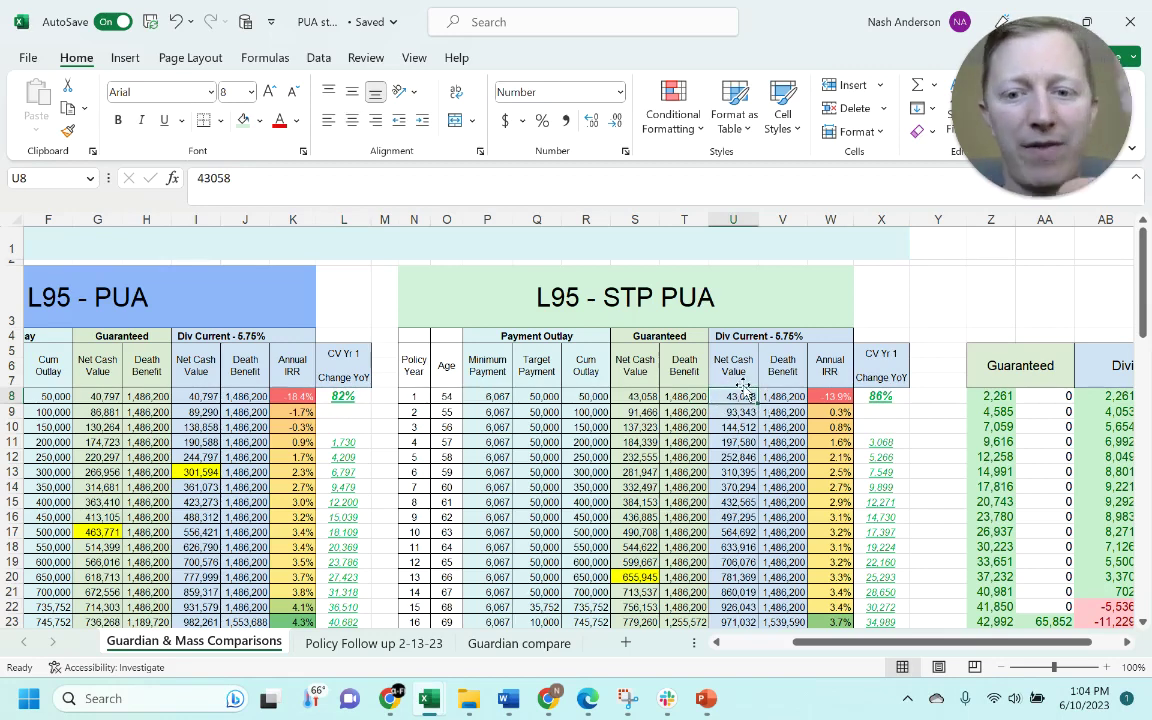
left_click_drag(292, 396, 889, 396)
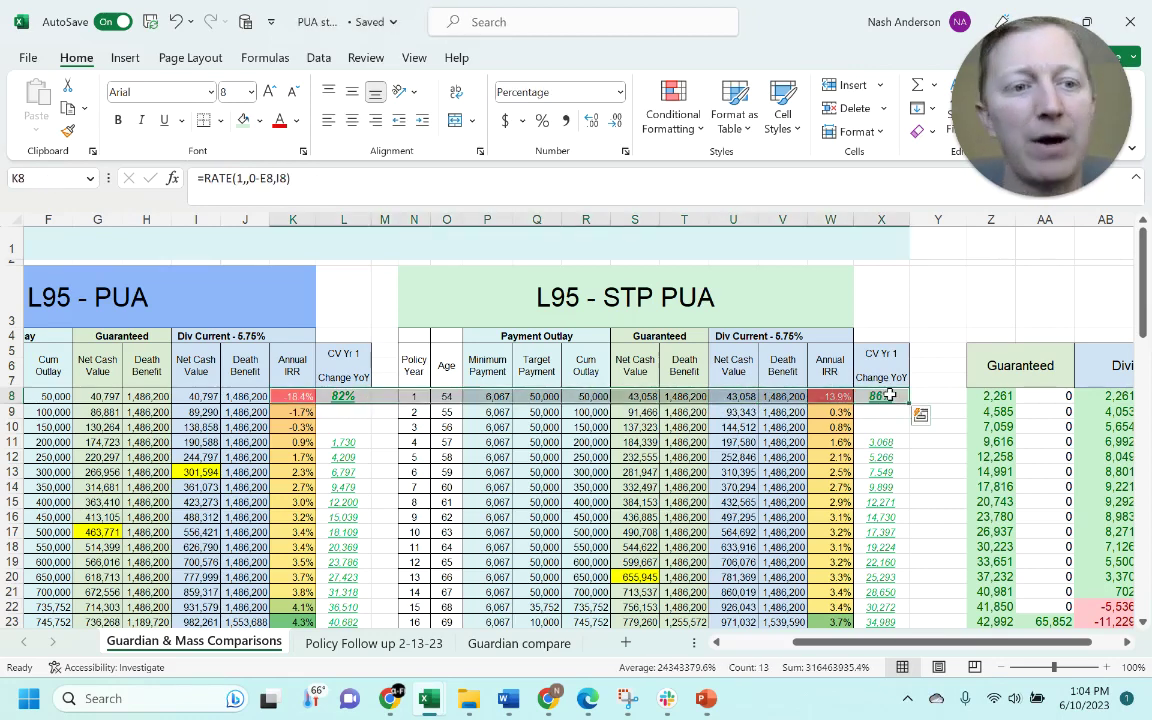
left_click(938, 380)
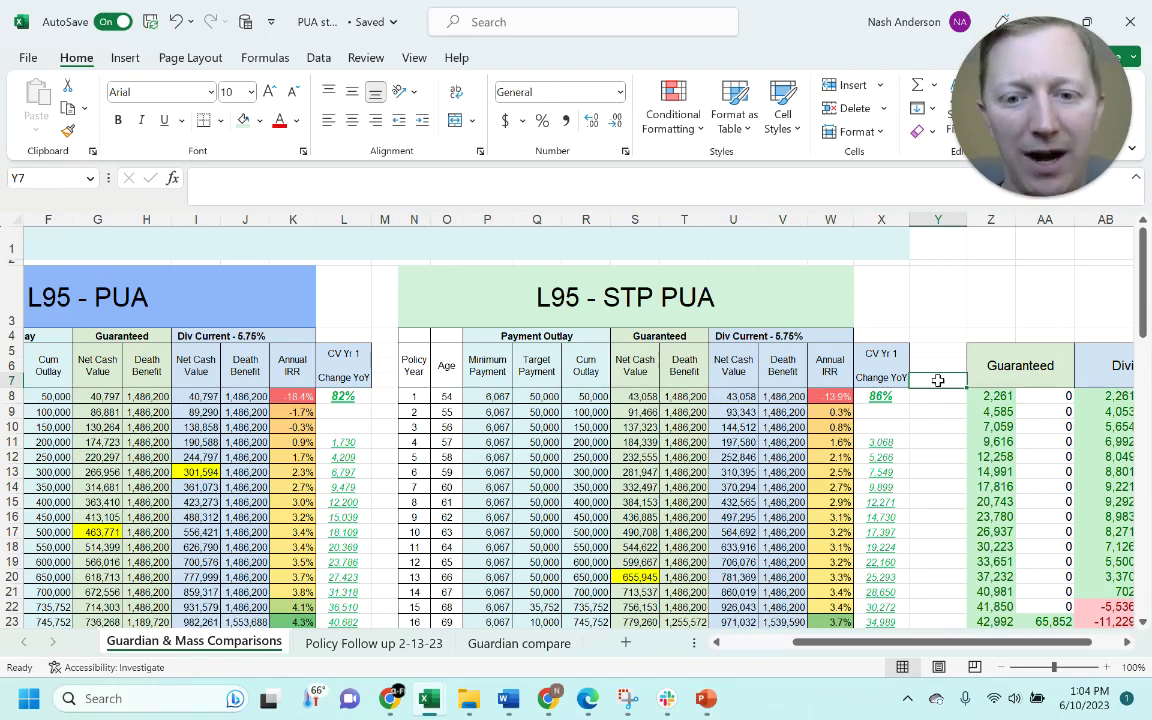
Highlight the L95 - STP PUA year 5 dividend-based net cash value in yellow and review that year's row
left_click(586, 457)
left_click_drag(586, 457, 684, 457)
left_click(735, 455)
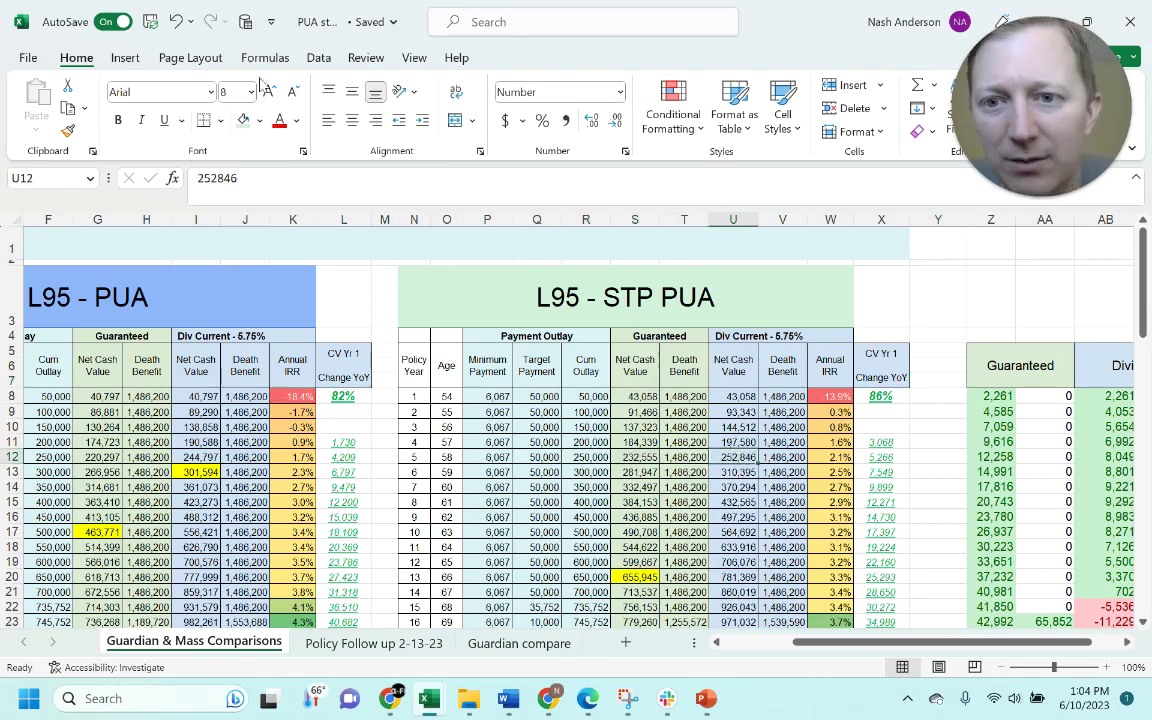
left_click(259, 120)
left_click(292, 291)
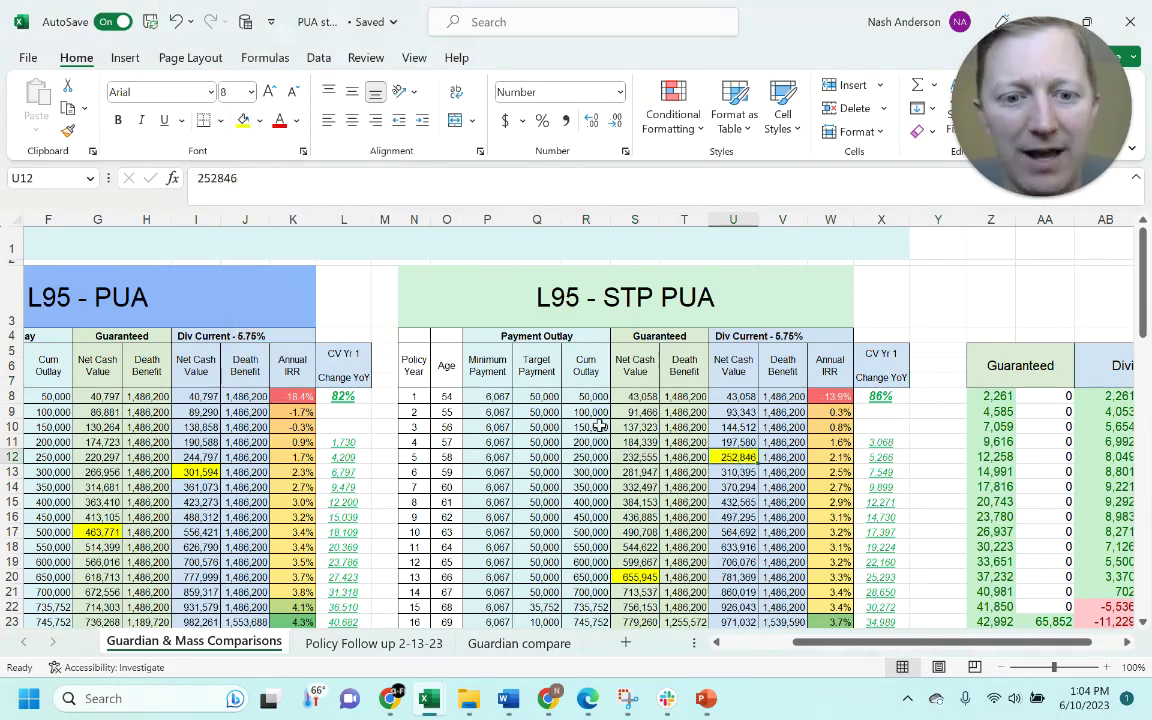
left_click_drag(414, 457, 752, 457)
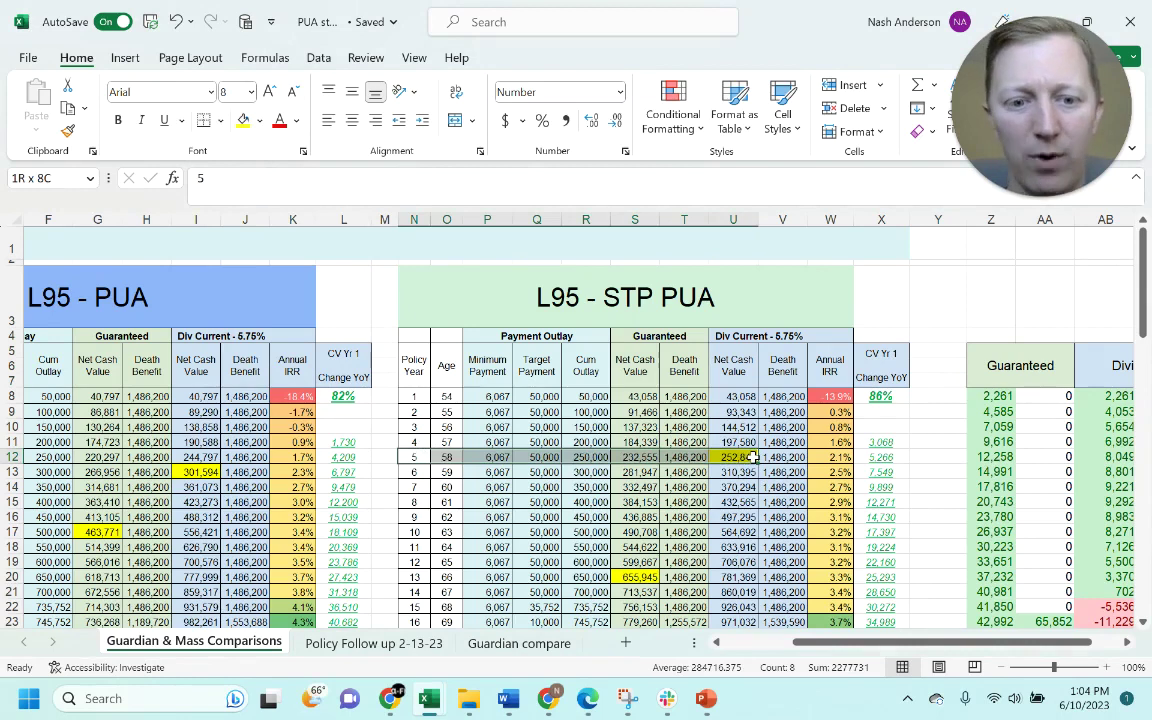
Highlight the L95 - STP PUA year 12 guaranteed net cash value in yellow and clear the L95 - PUA year 10 highlight
left_click(635, 517)
left_click(67, 131)
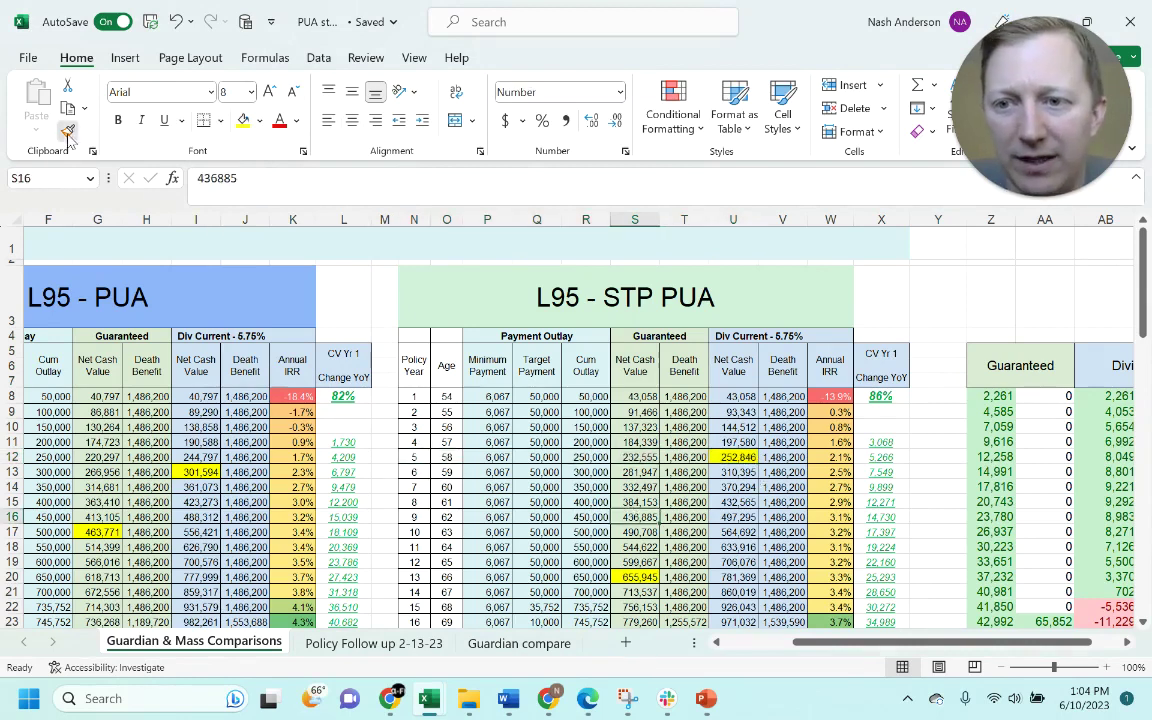
left_click_drag(637, 503, 635, 607)
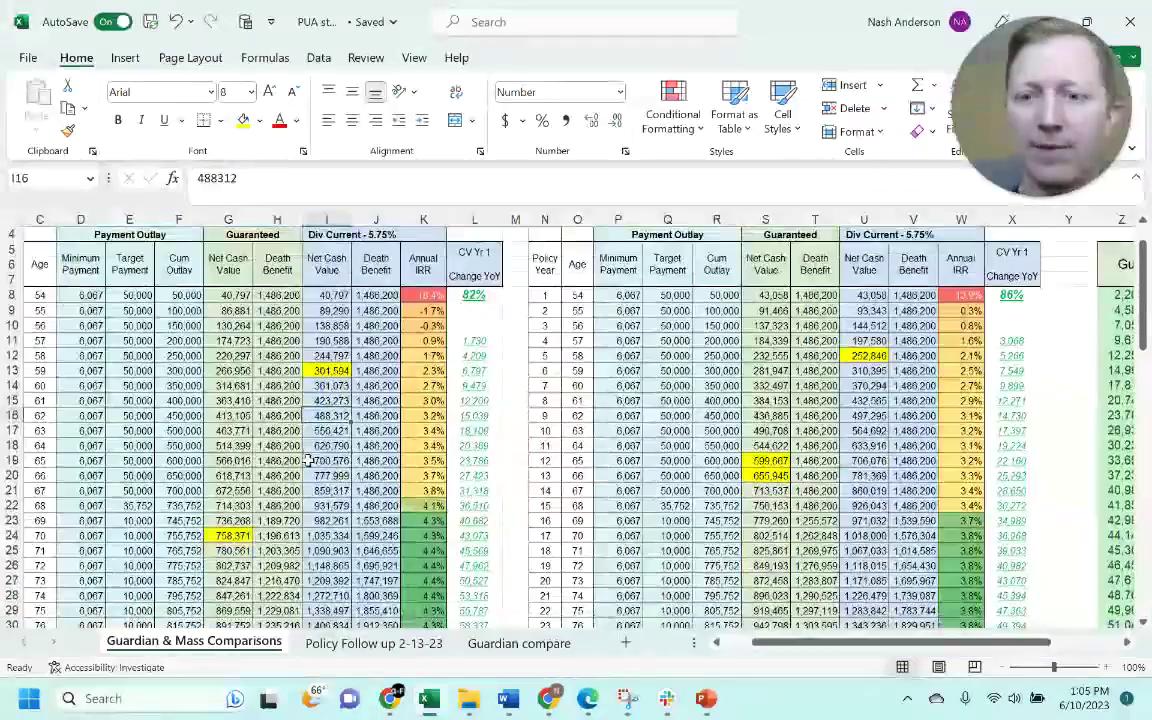
Compare the cumulative outlay with the guaranteed net cash value in policy year 17 of the L95 - PUA table
scroll(253, 530, "up", 1)
scroll(253, 530, "down", 1)
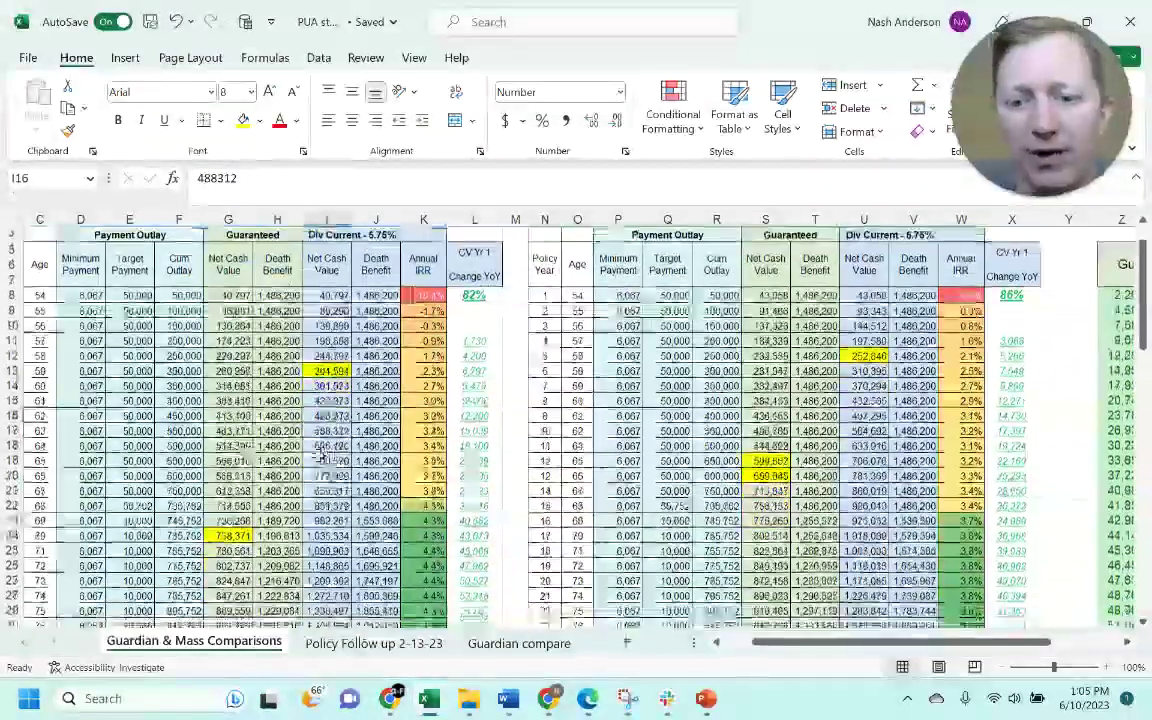
left_click_drag(44, 536, 227, 538)
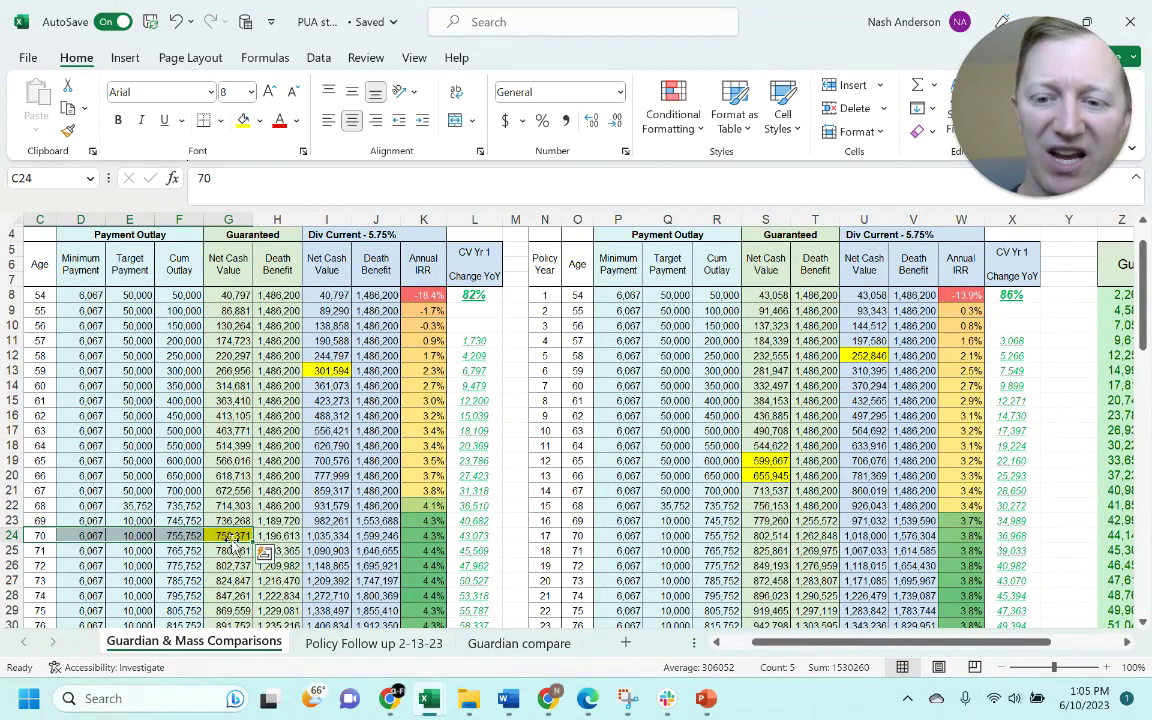
left_click(228, 537)
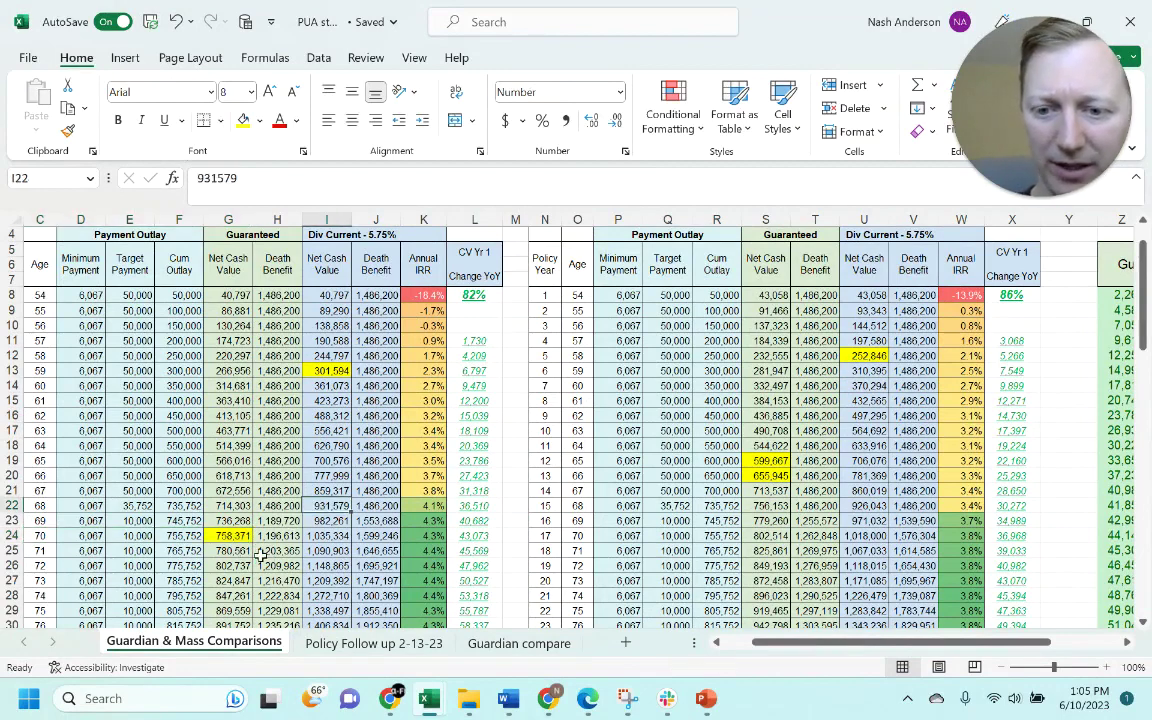
left_click(192, 533)
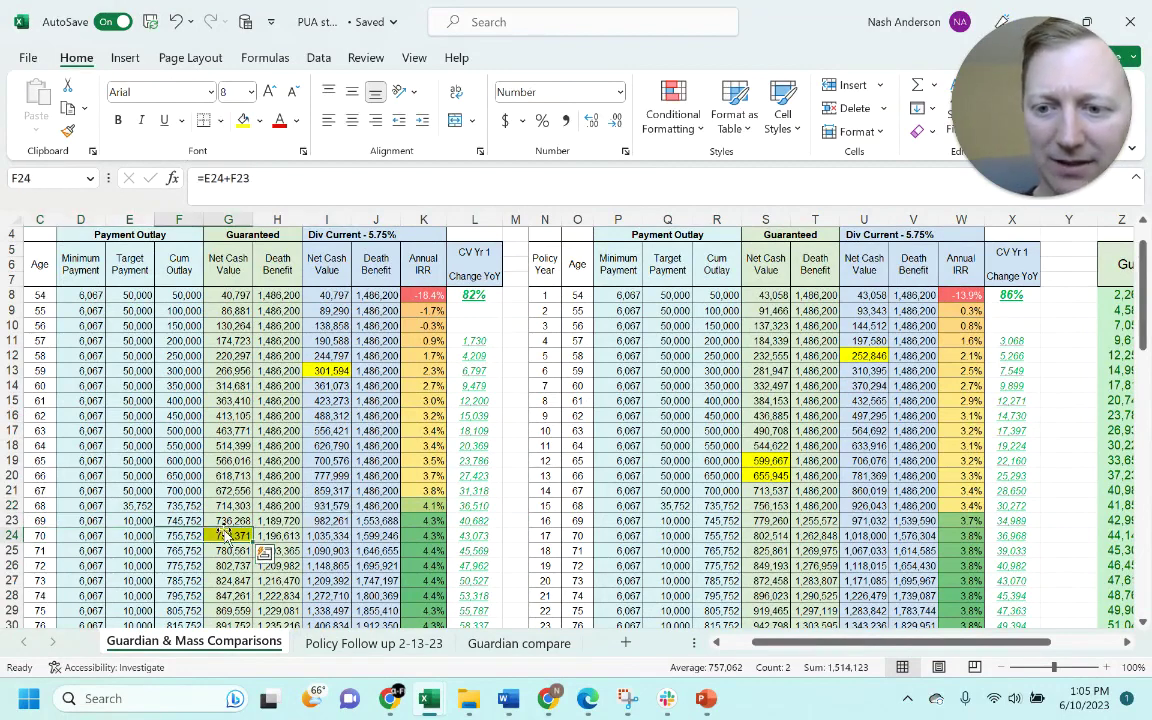
left_click_drag(228, 536, 15, 536)
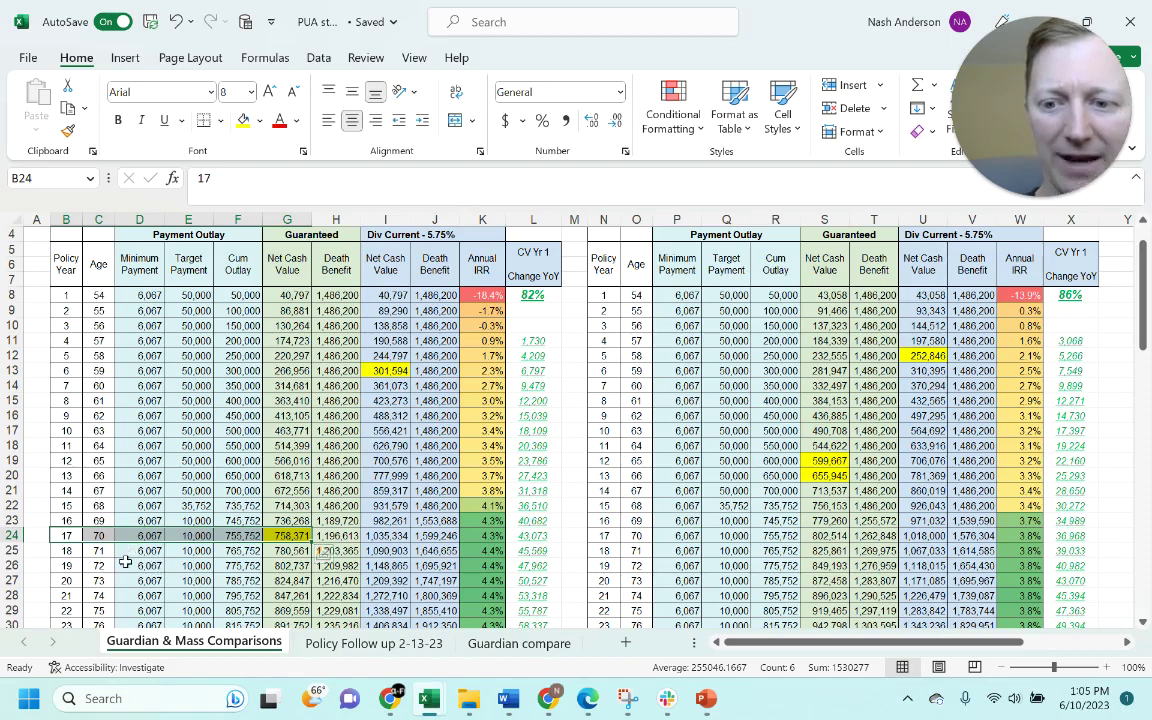
Examine the outlay and highlighted guaranteed net cash values for policy years 12 and 13 in the L95 - STP PUA table
left_click_drag(603, 463, 873, 478)
scroll(830, 525, "up", 1)
scroll(830, 525, "up", 1)
left_click(1070, 561)
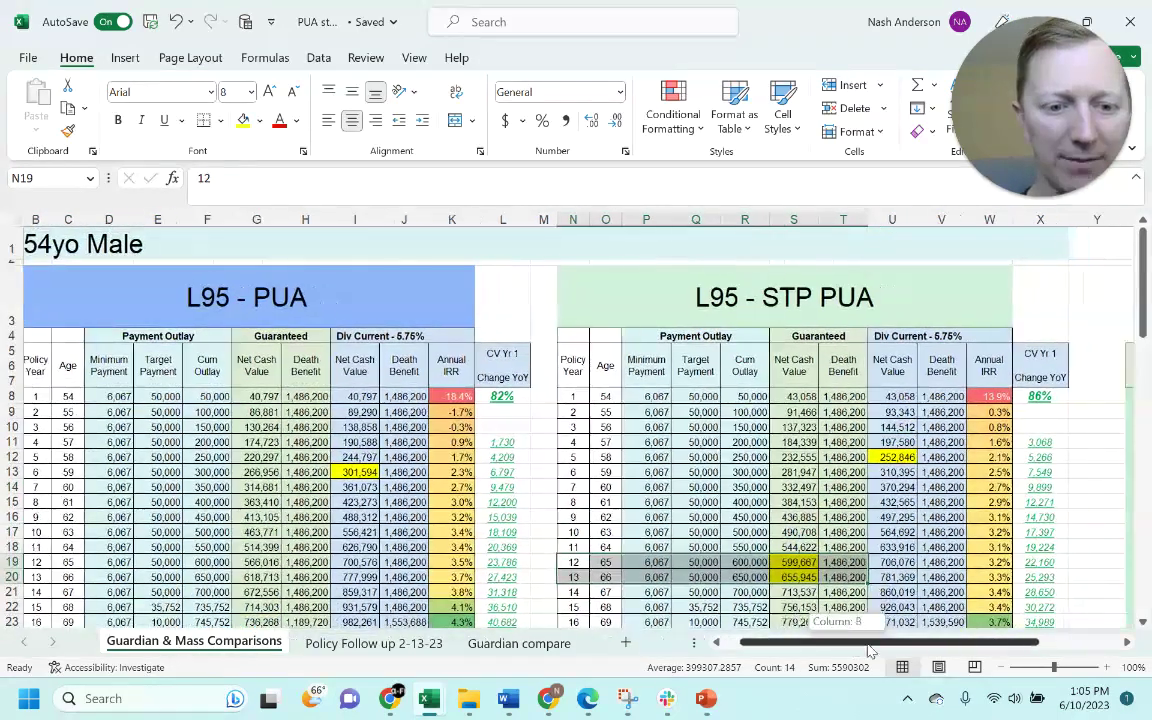
scroll(700, 560, "right", 3)
left_click_drag(413, 562, 648, 578)
left_click(648, 566)
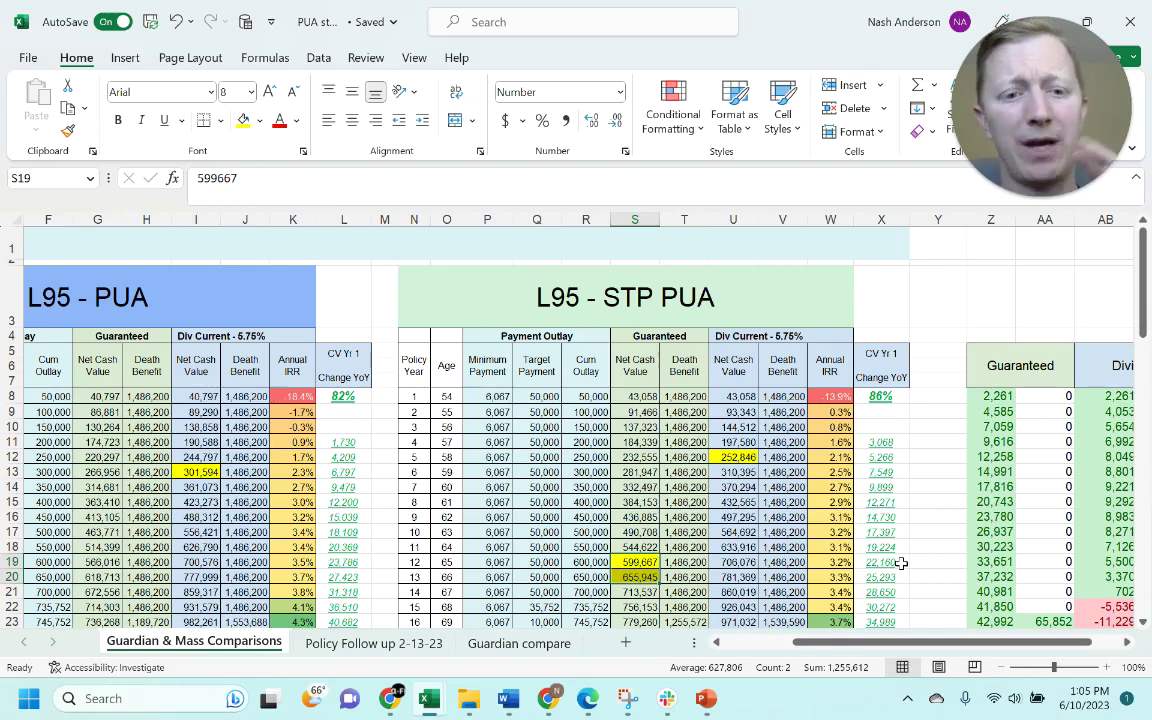
scroll(880, 548, "down", 1)
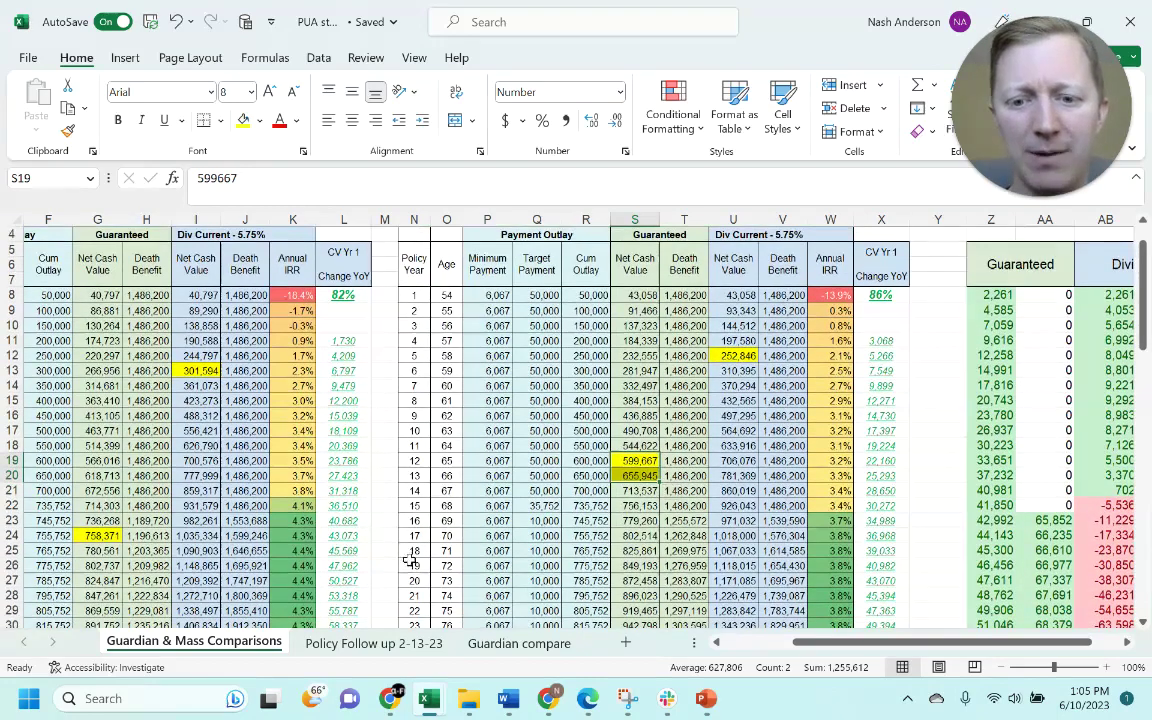
Review the L95 - STP PUA rows for policy years 16 to 18 and bring the Guaranteed and Dividend difference columns into view
left_click_drag(410, 522, 810, 557)
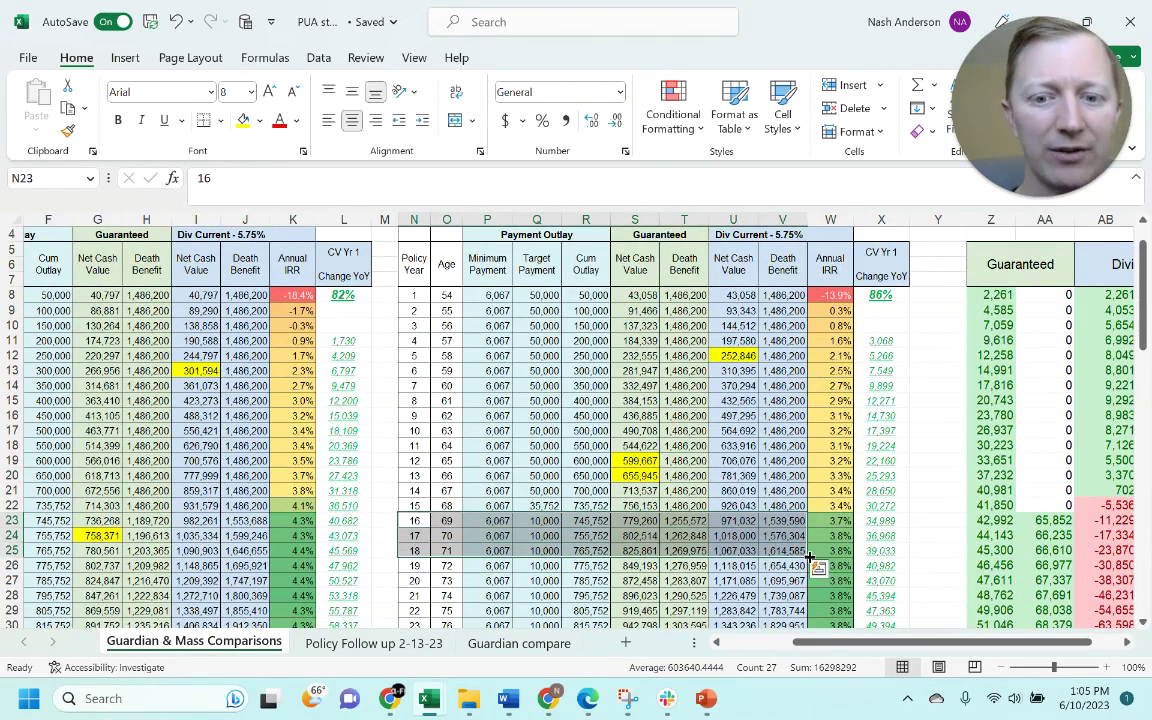
scroll(815, 578, "up", 1)
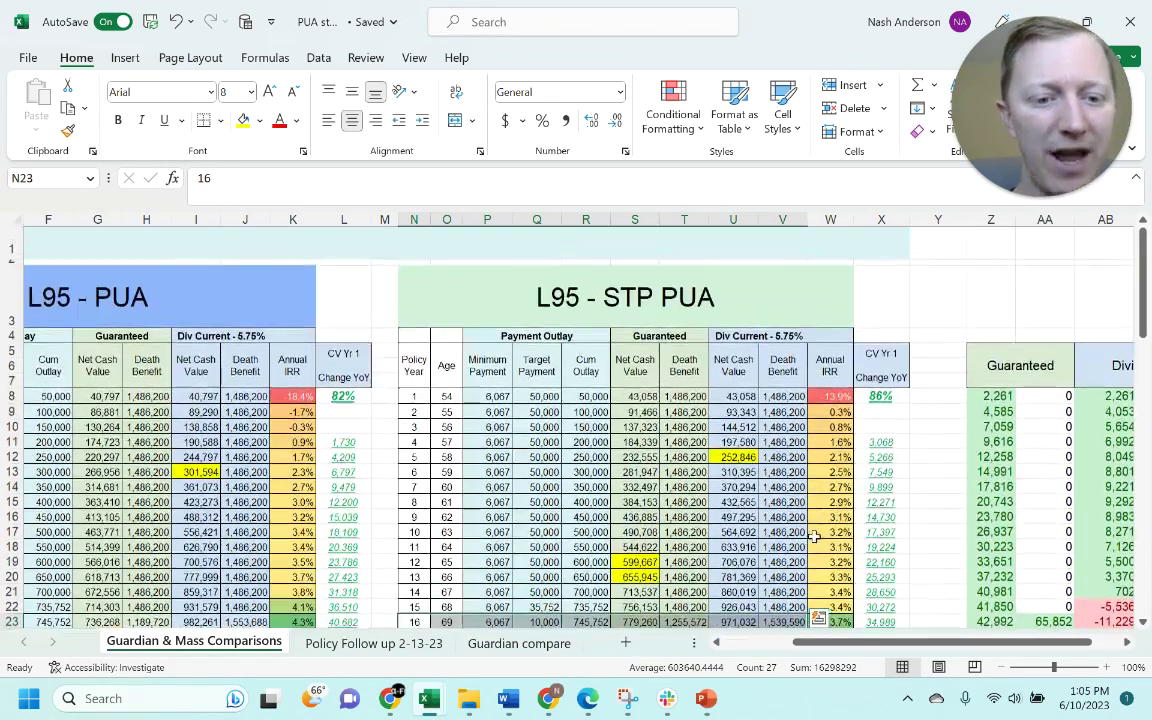
left_click(782, 532)
left_click_drag(895, 645, 935, 648)
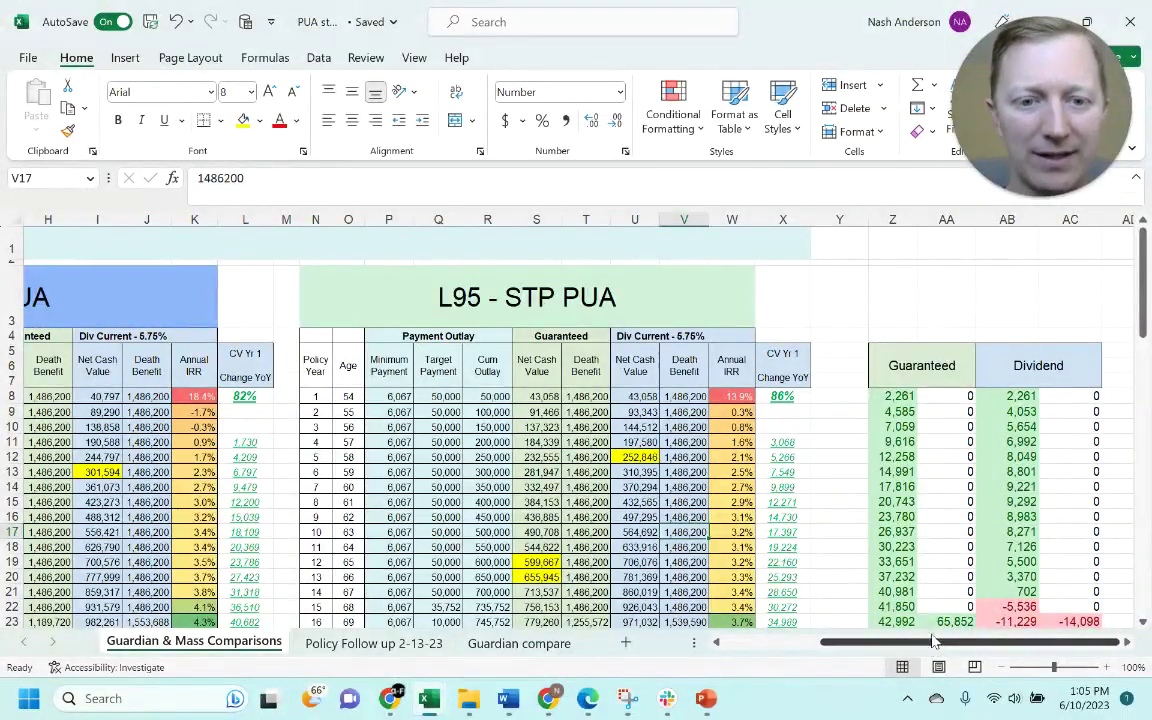
left_click(738, 457)
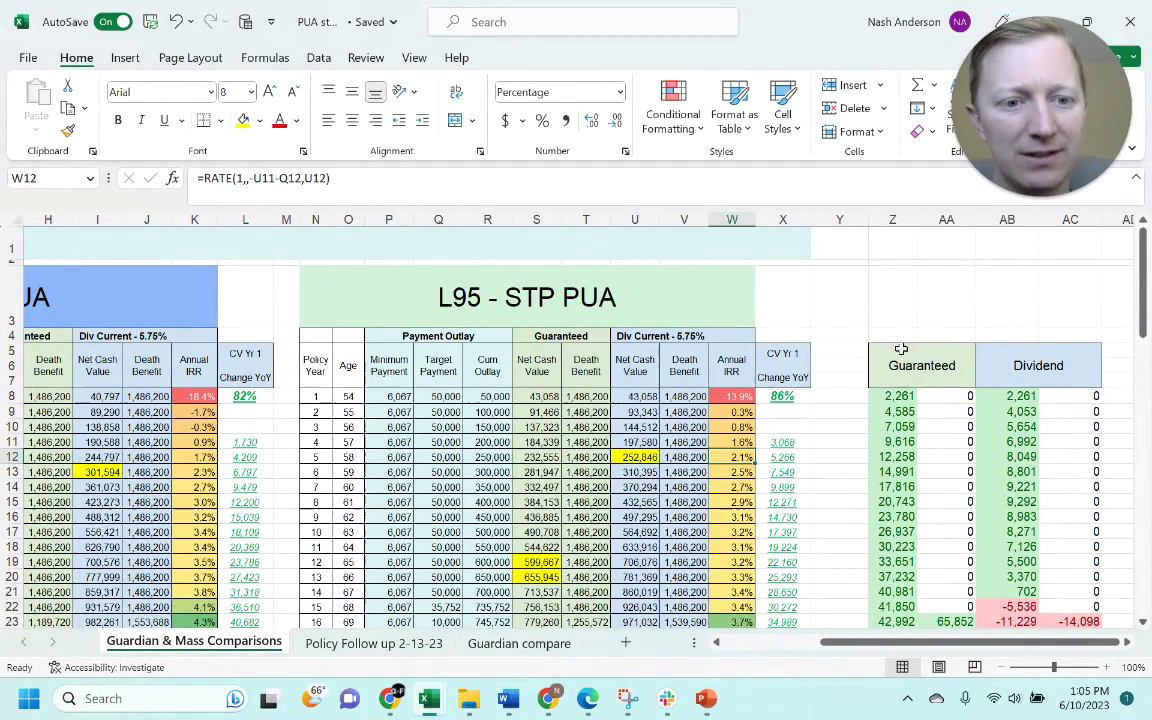
Inspect the year 1 formula behind the guaranteed net cash value difference between the two policies
scroll(937, 361, "down", 1)
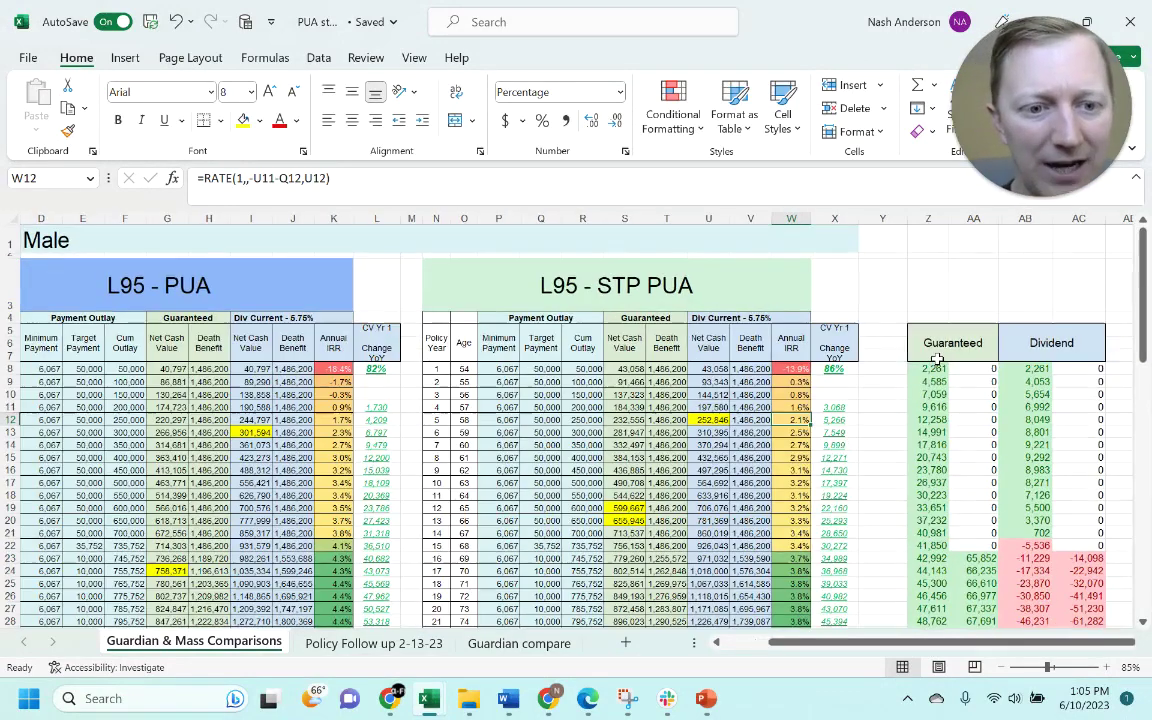
left_click_drag(946, 343, 1050, 598)
double_click(938, 370)
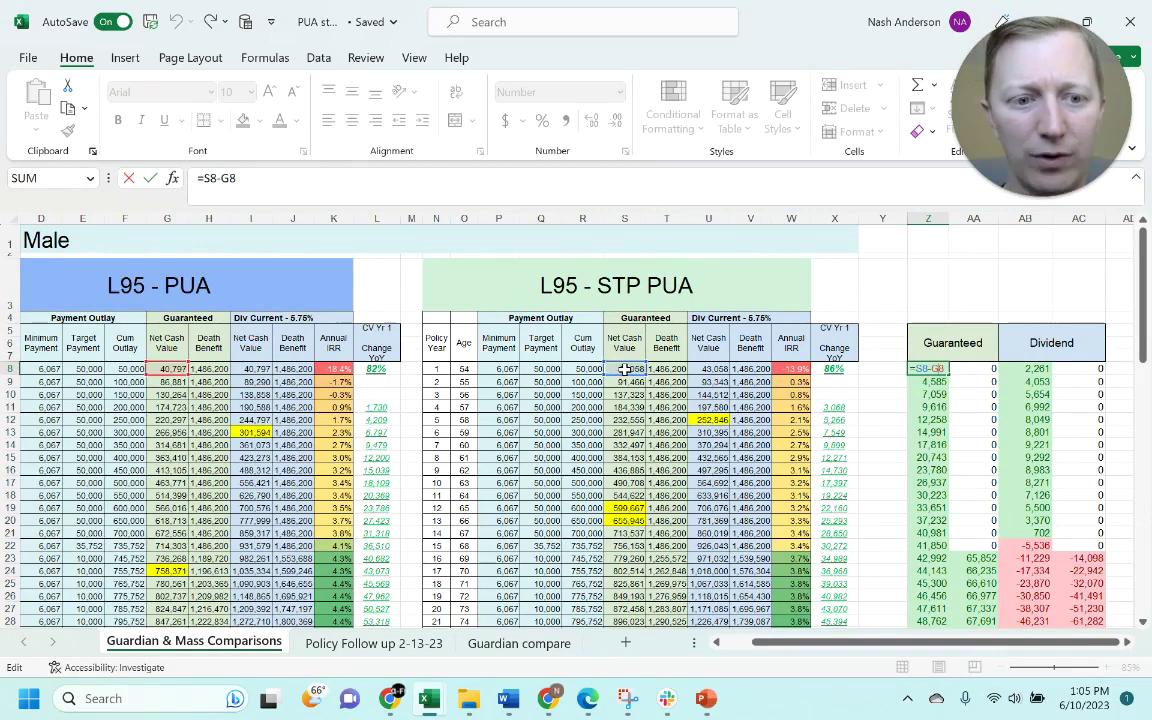
key("Return")
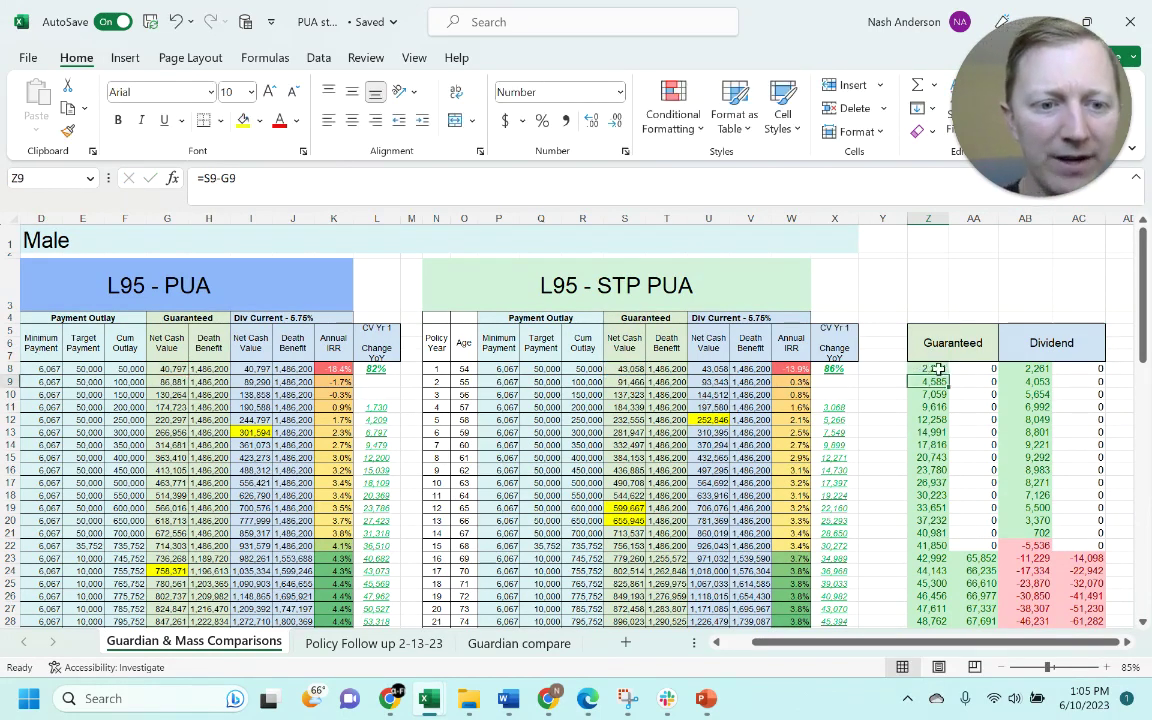
left_click(939, 369)
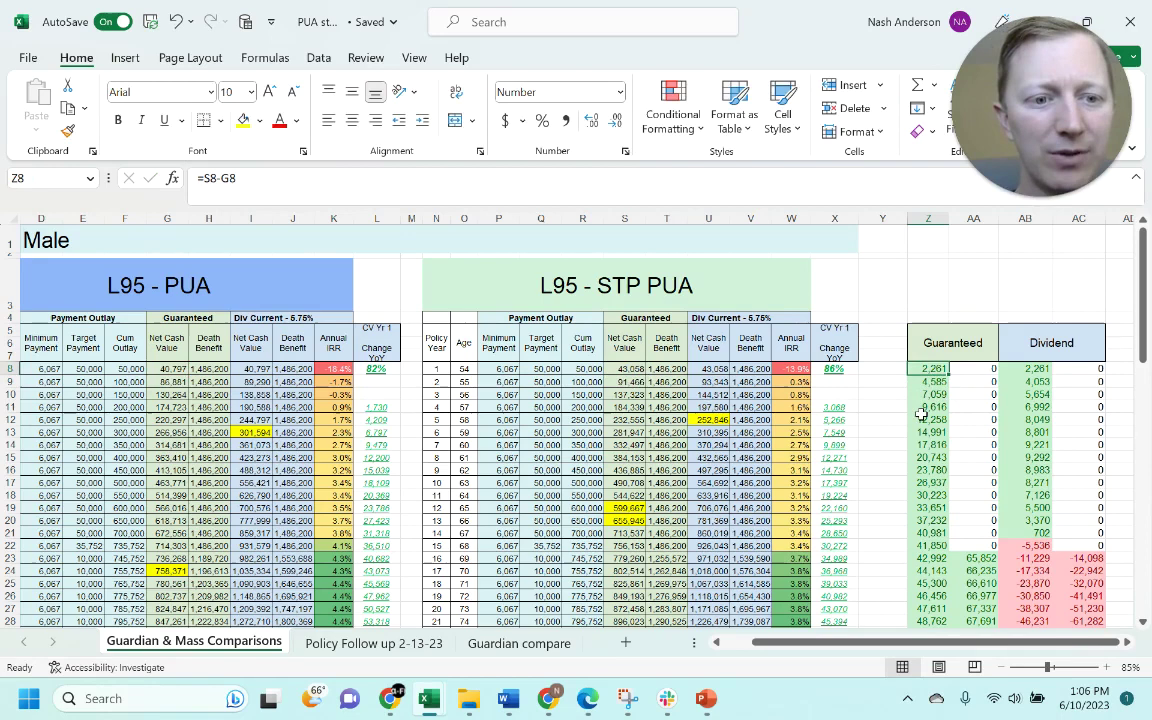
Inspect the year 1 formula behind the guaranteed death benefit difference
left_click_drag(948, 355, 973, 375)
left_click(974, 372)
double_click(975, 371)
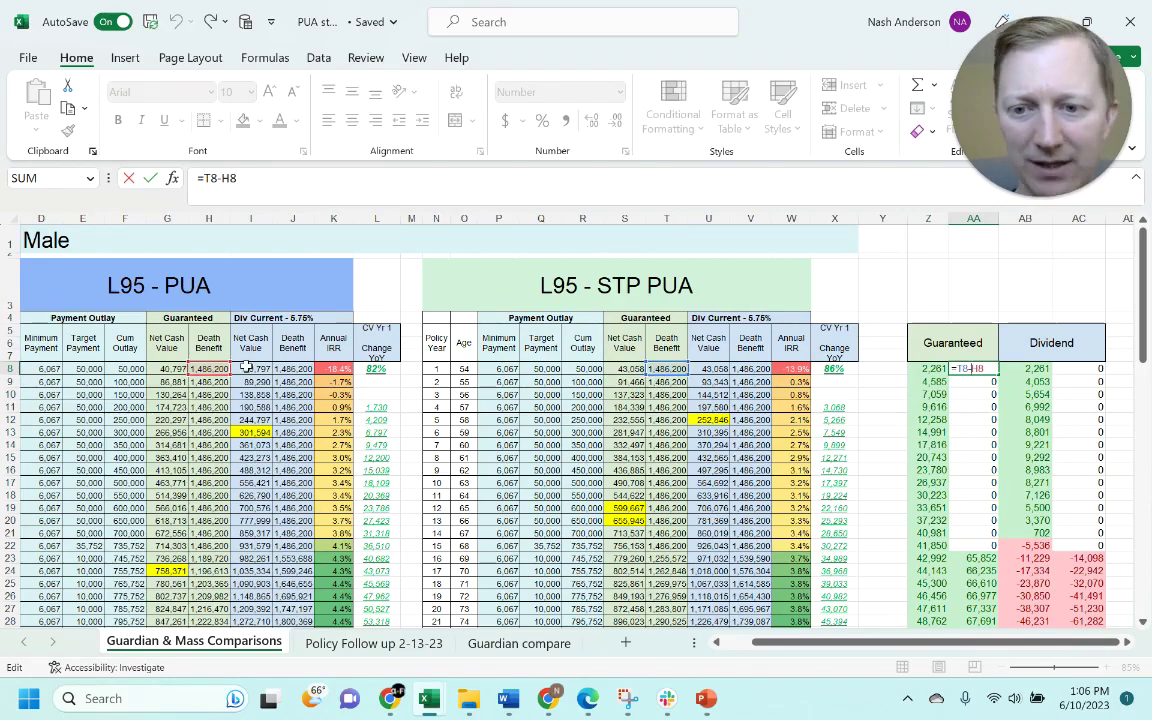
key("Escape")
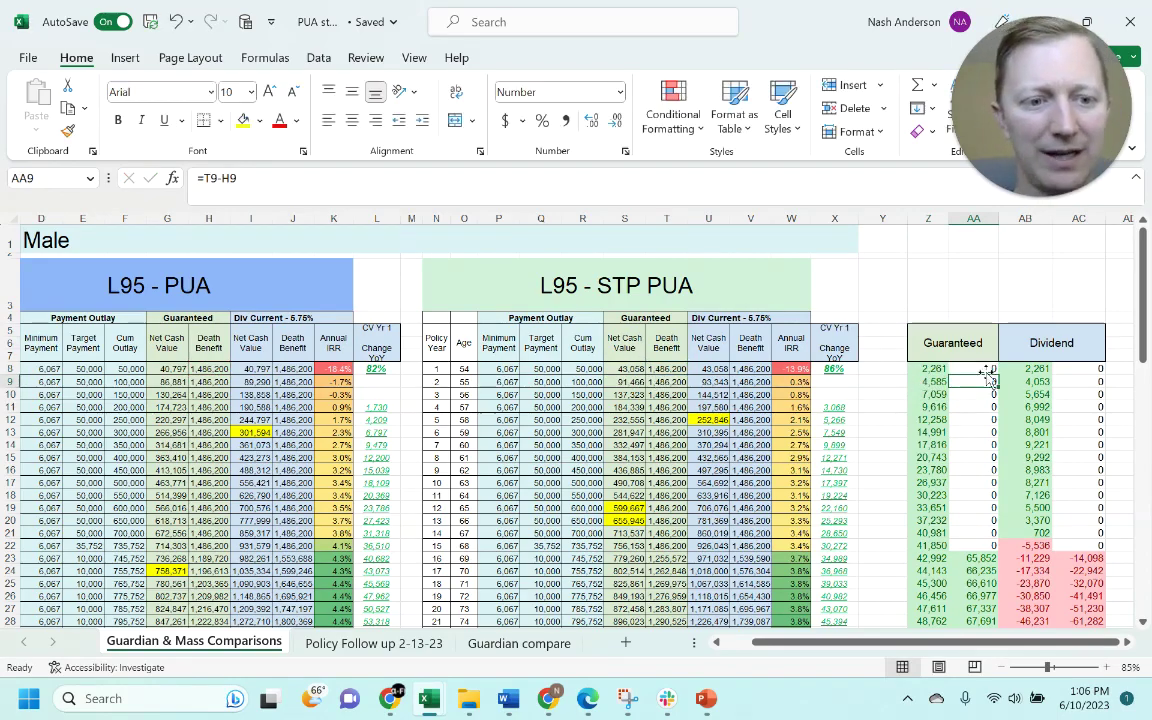
Examine the guaranteed death benefit differences across the early policy years and from policy year 16 onward
left_click_drag(975, 369, 990, 545)
scroll(990, 545, "up", 1)
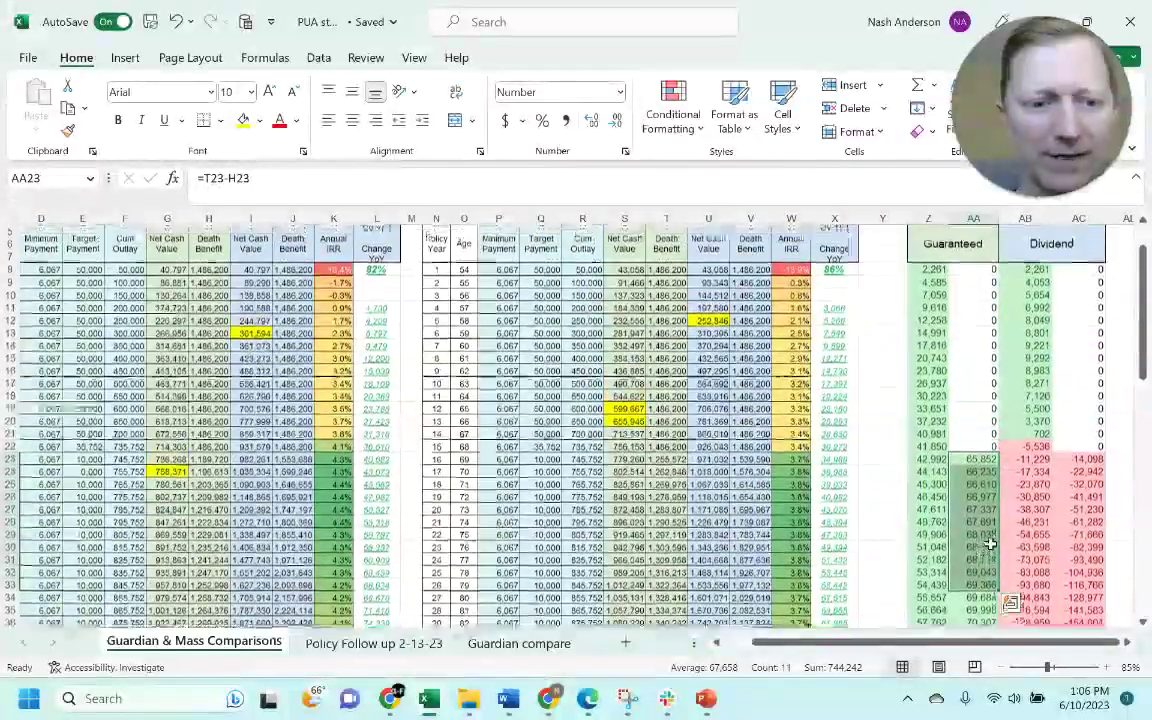
scroll(988, 543, "up", 1)
scroll(988, 543, "down", 2)
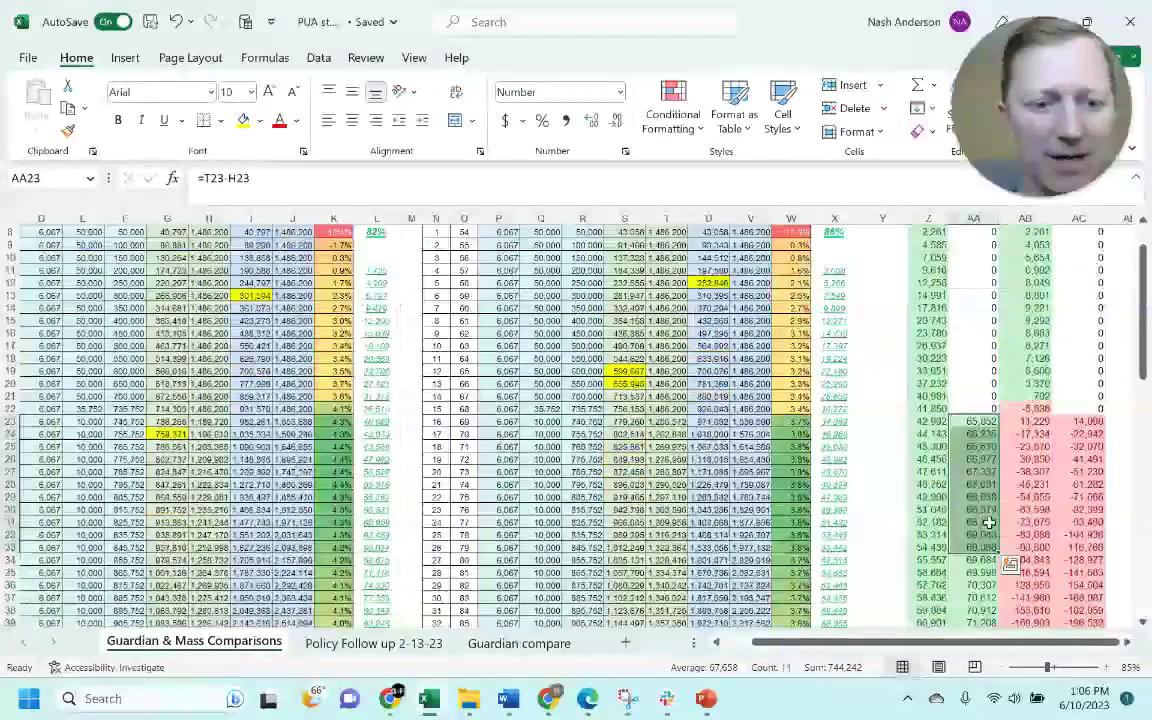
left_click_drag(977, 421, 977, 459)
left_click(993, 405)
left_click_drag(998, 414, 998, 527)
scroll(931, 414, "up", 2)
scroll(931, 414, "up", 1)
left_click(931, 410)
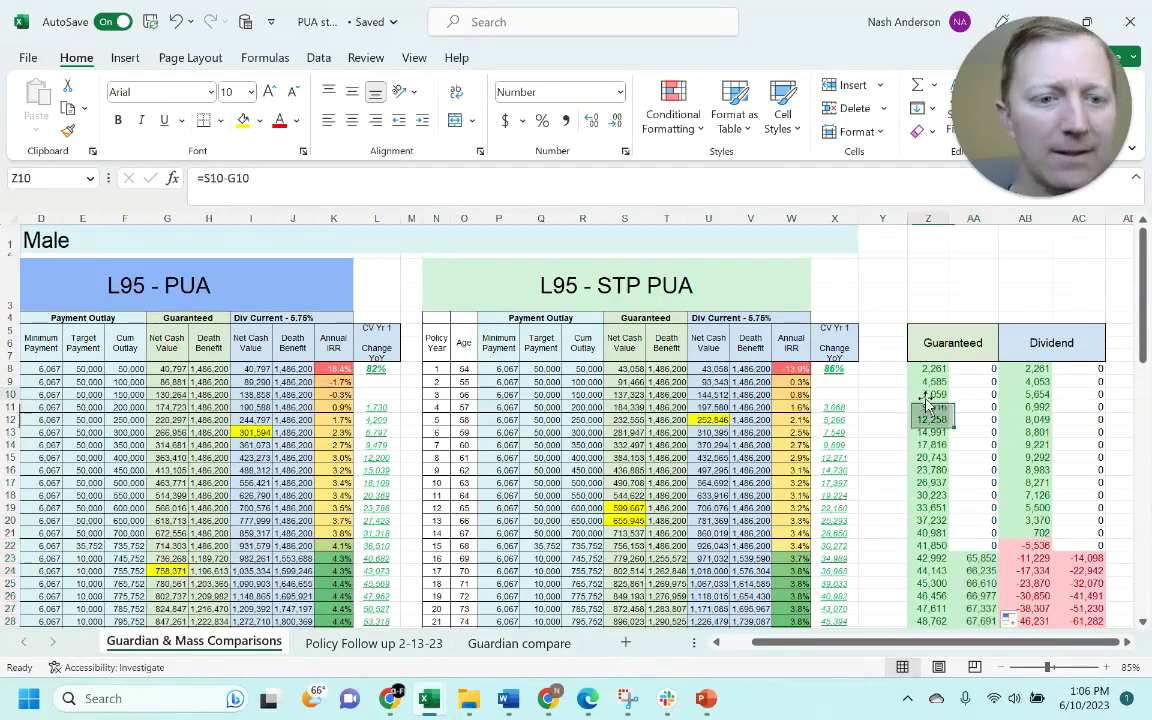
Inspect the year 1 formulas behind the dividend-based net cash value and death benefit differences
left_click(1015, 342)
left_click(1037, 372)
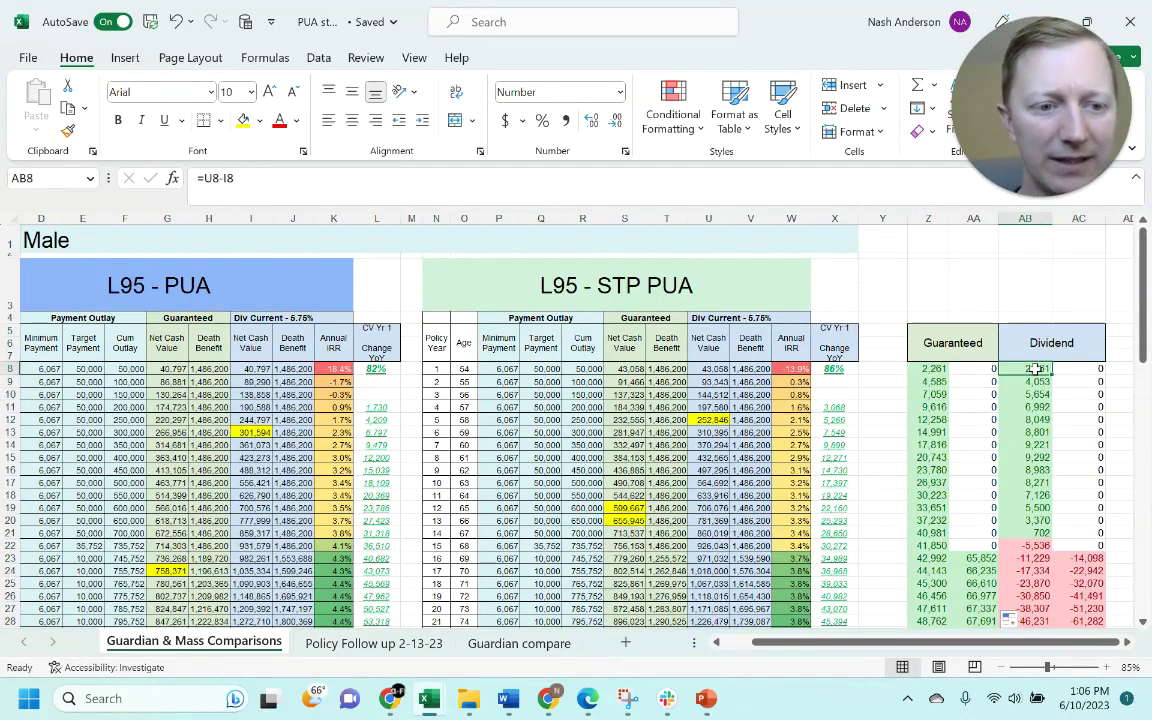
double_click(1040, 369)
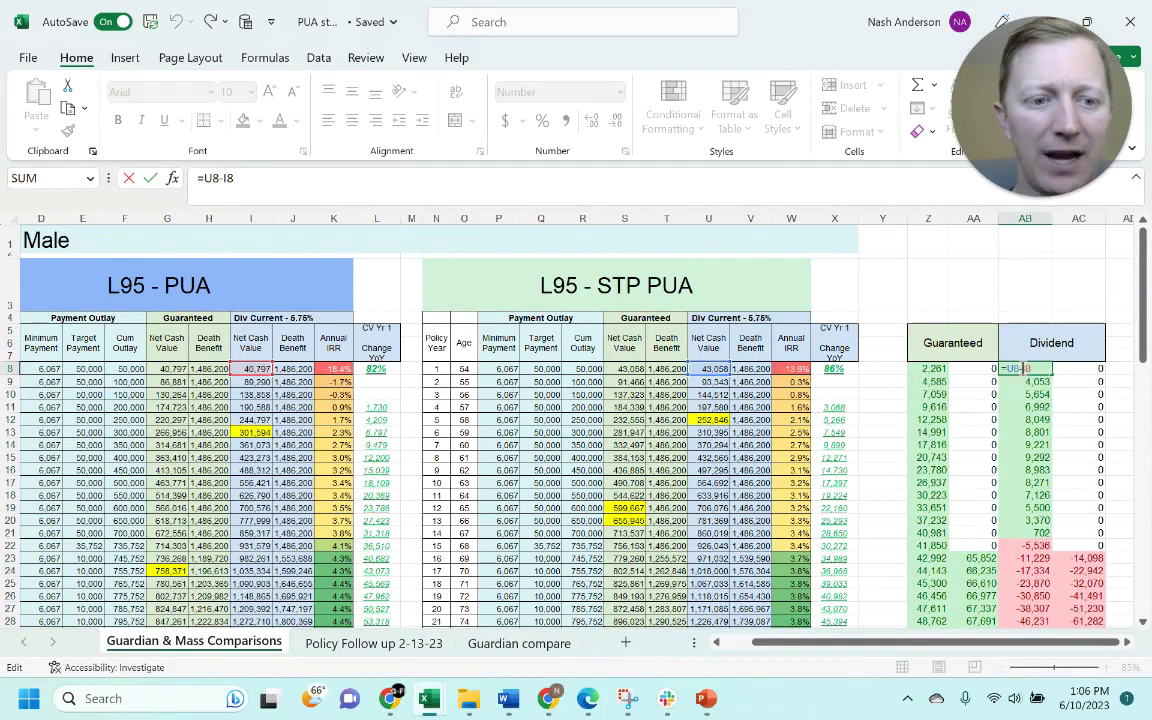
left_click(1084, 420)
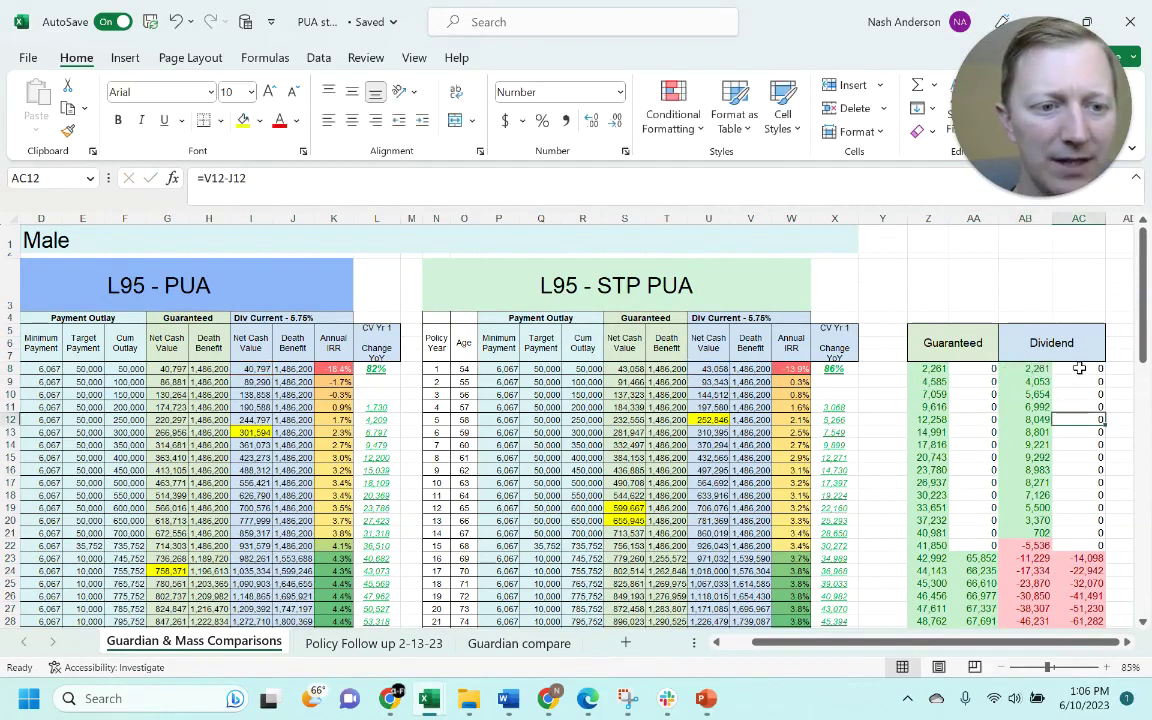
double_click(1080, 369)
key("Return")
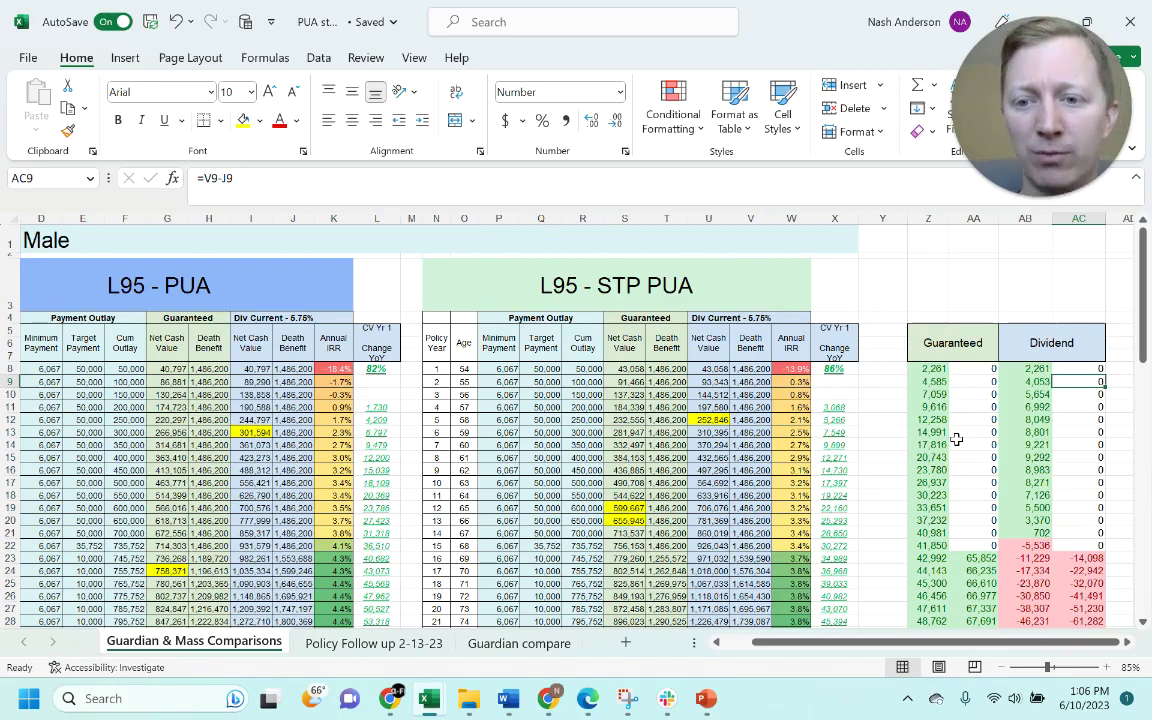
Examine the Guaranteed and Dividend differences for policy years 1 to 14, including the full rows for years 13 and 14
scroll(1032, 407, "right", 1)
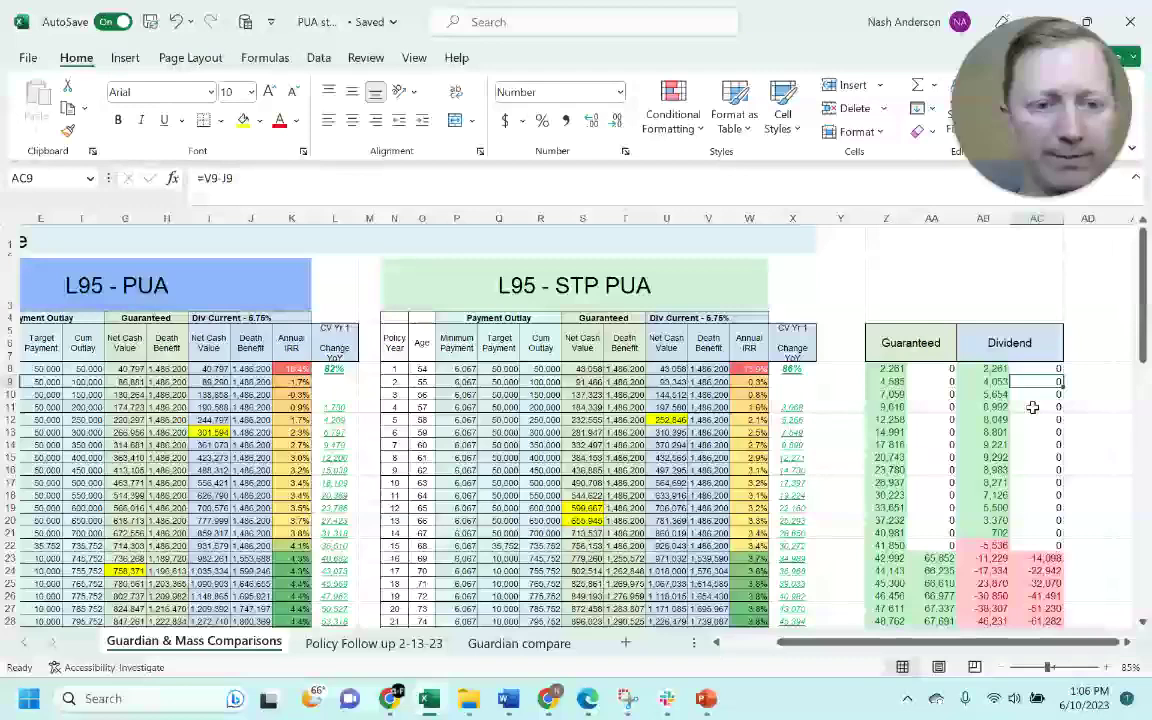
scroll(1032, 407, "down", 1)
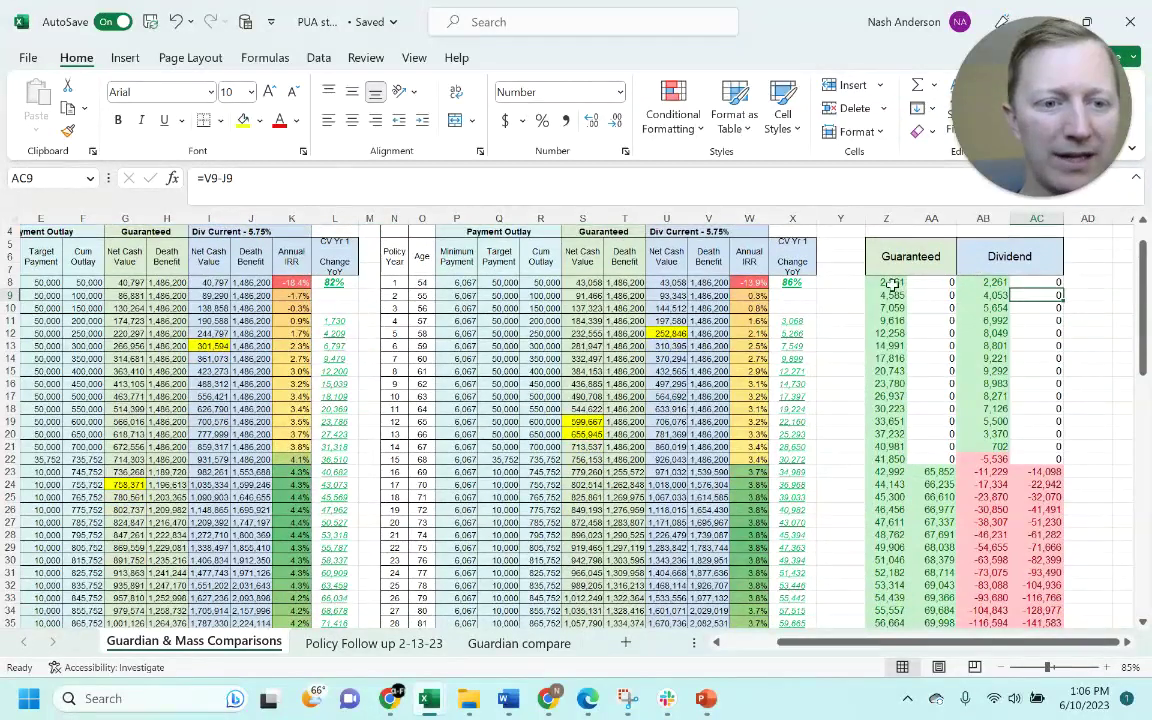
left_click_drag(893, 285, 1049, 445)
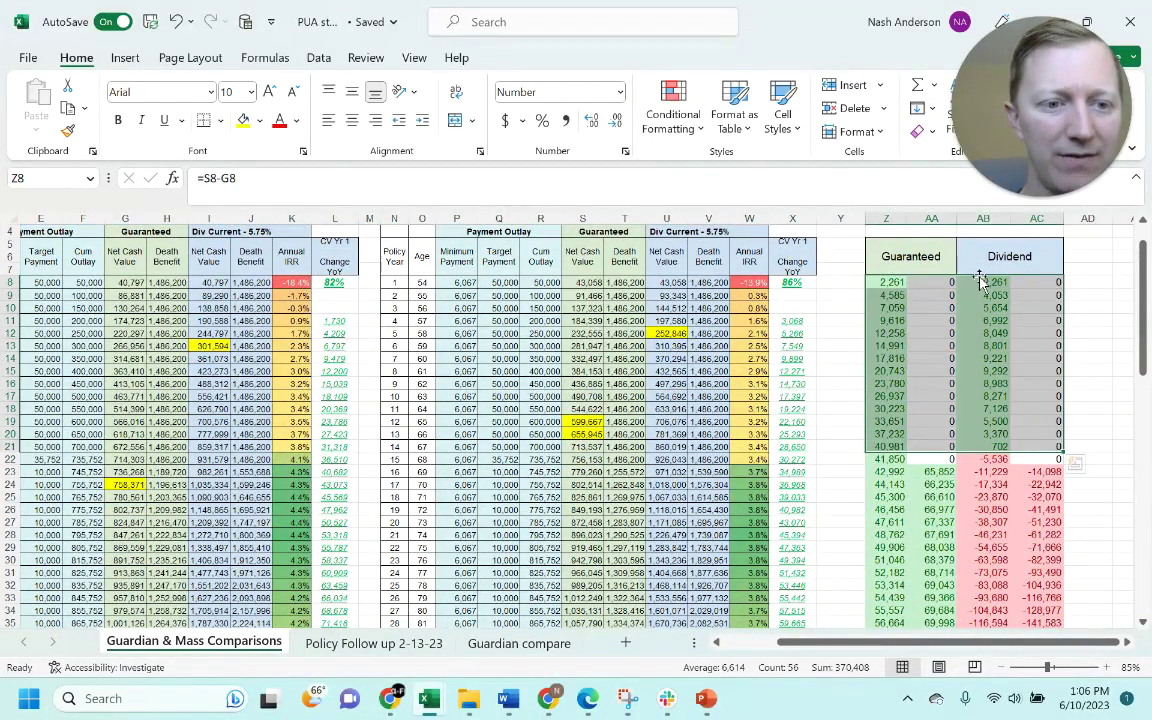
left_click_drag(980, 282, 1046, 447)
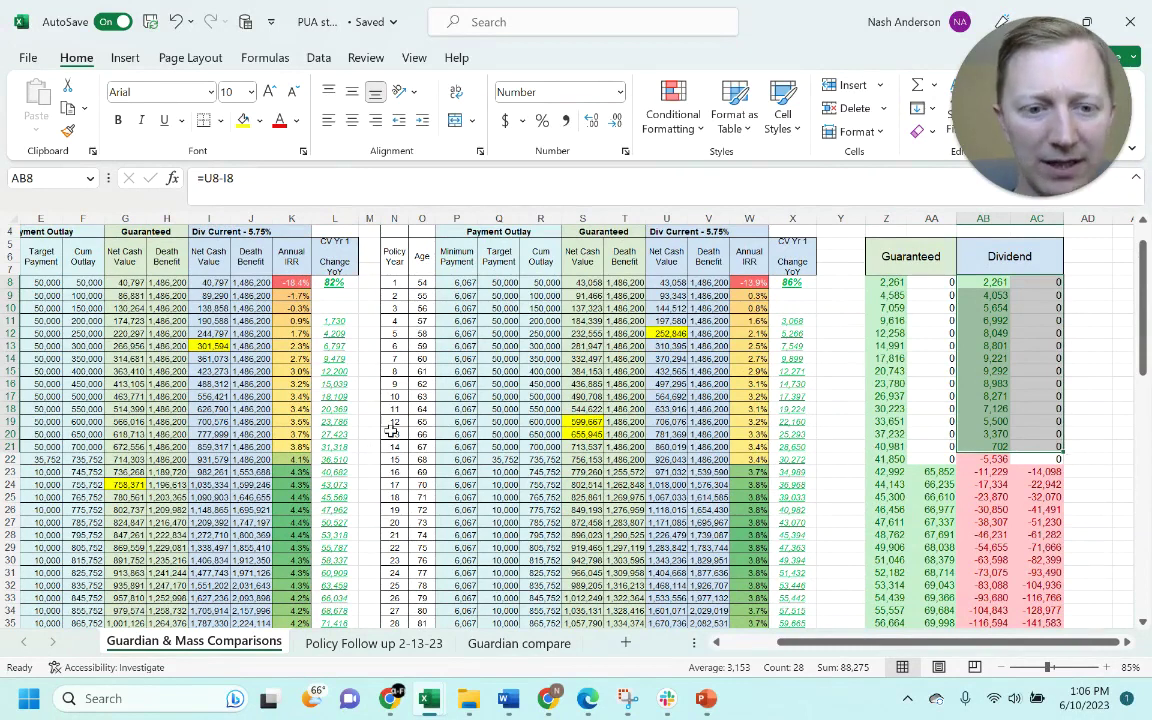
left_click_drag(394, 445, 1050, 438)
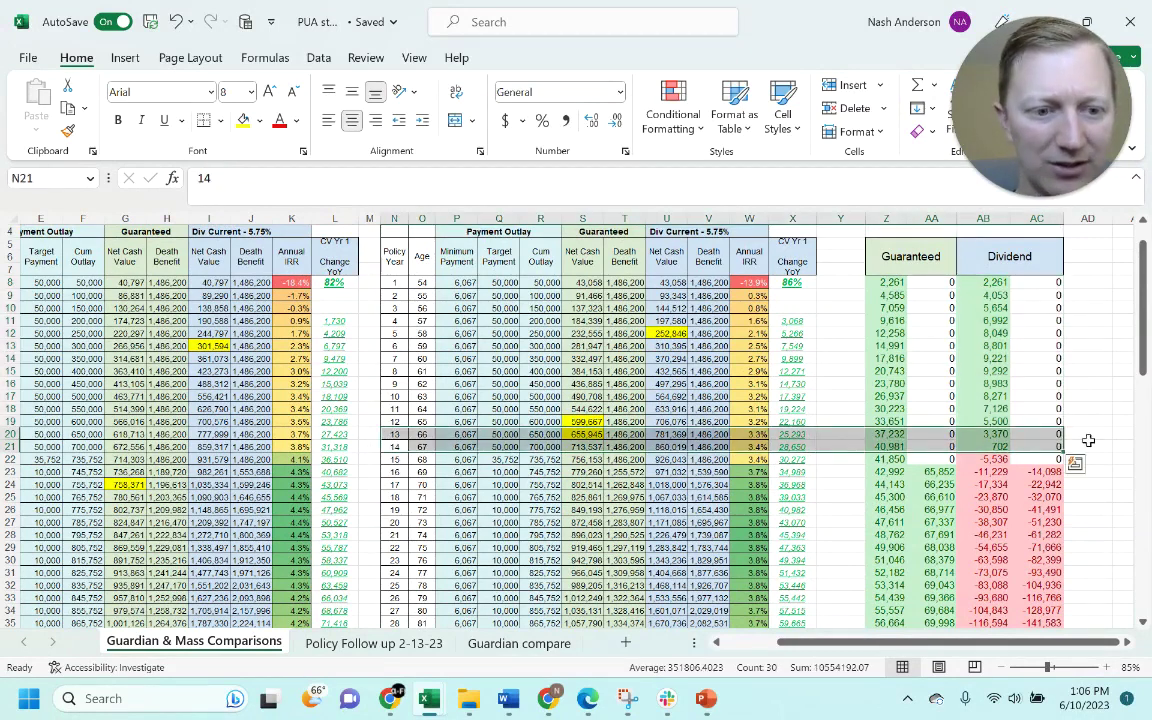
left_click(1088, 439)
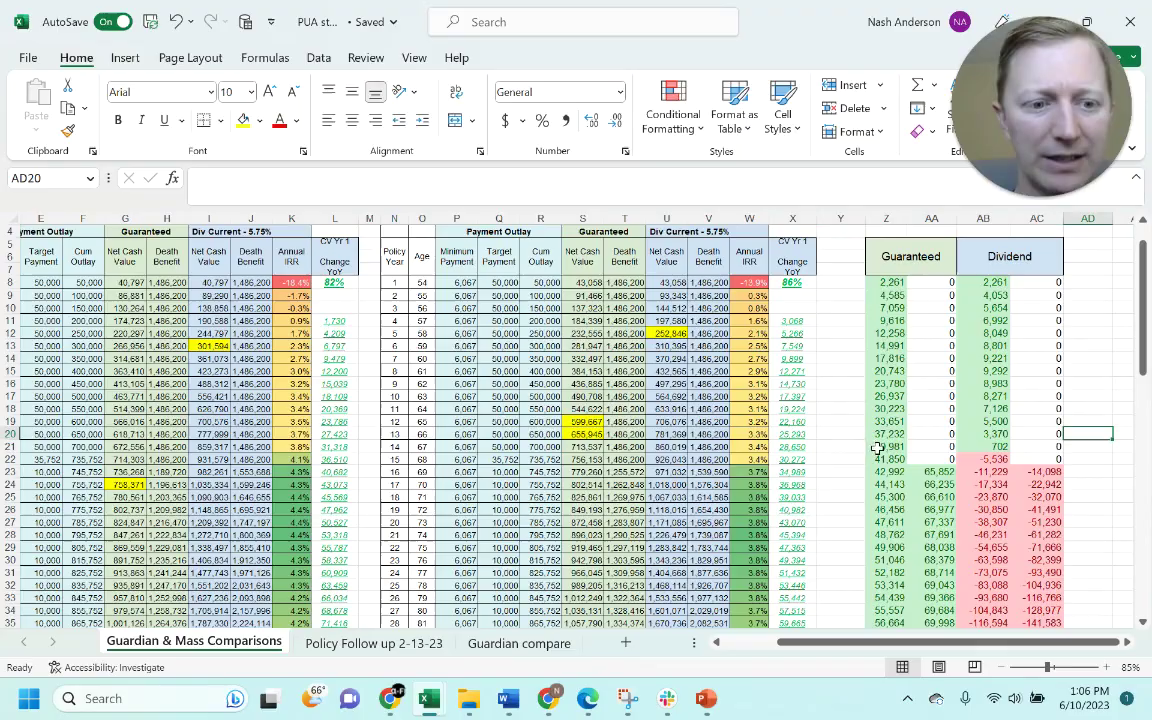
Review the Guaranteed difference columns from the last policy row back up to their heading
scroll(892, 284, "down", 6)
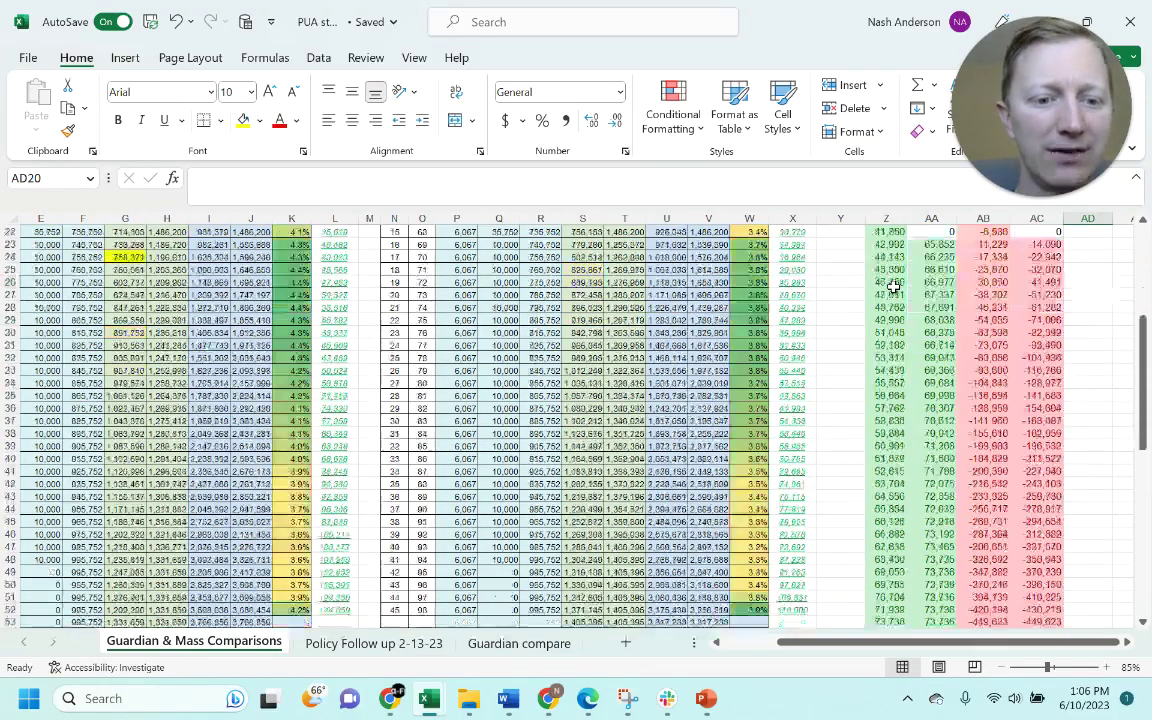
scroll(893, 286, "down", 8)
left_click_drag(887, 597, 899, 266)
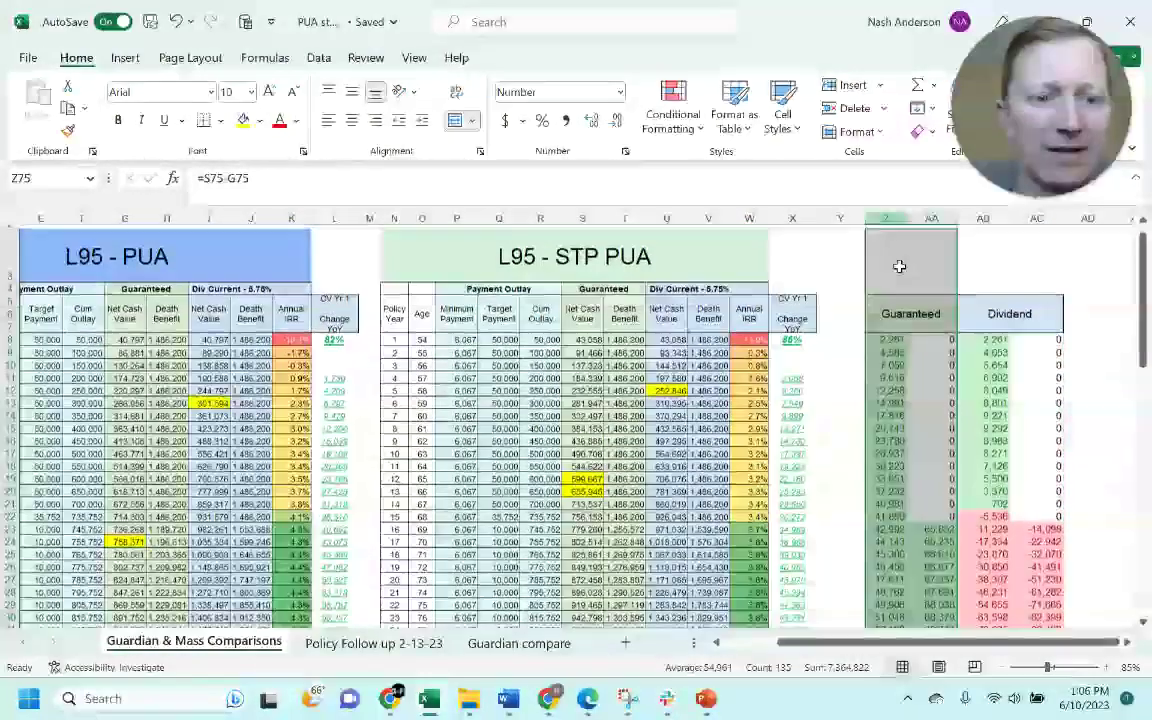
left_click(915, 310)
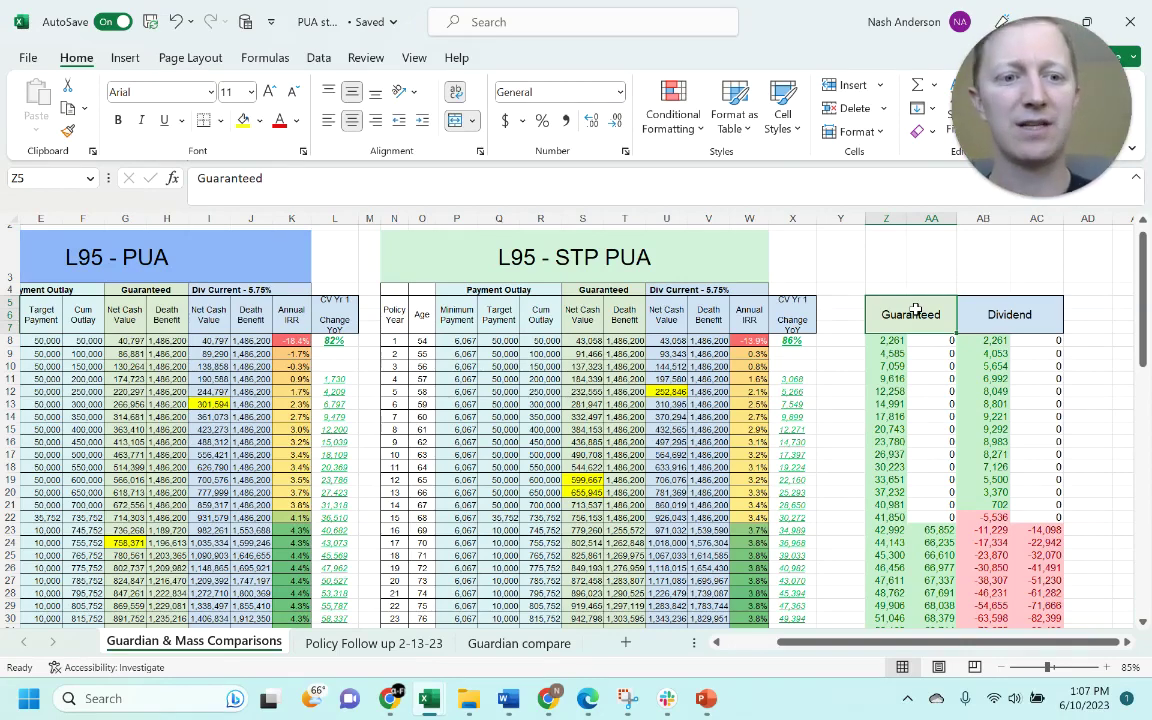
Compare the Dividend differences through policy year 18 with the Guaranteed differences through policy year 20
left_click_drag(1018, 311, 1028, 548)
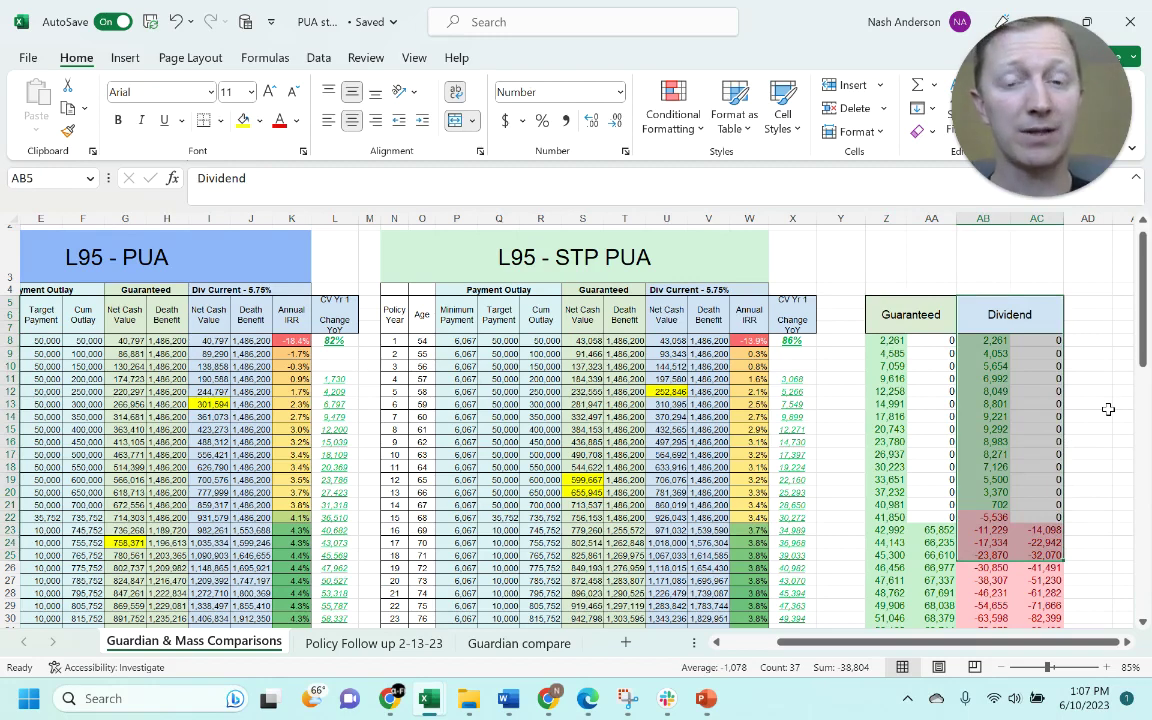
left_click_drag(902, 318, 910, 578)
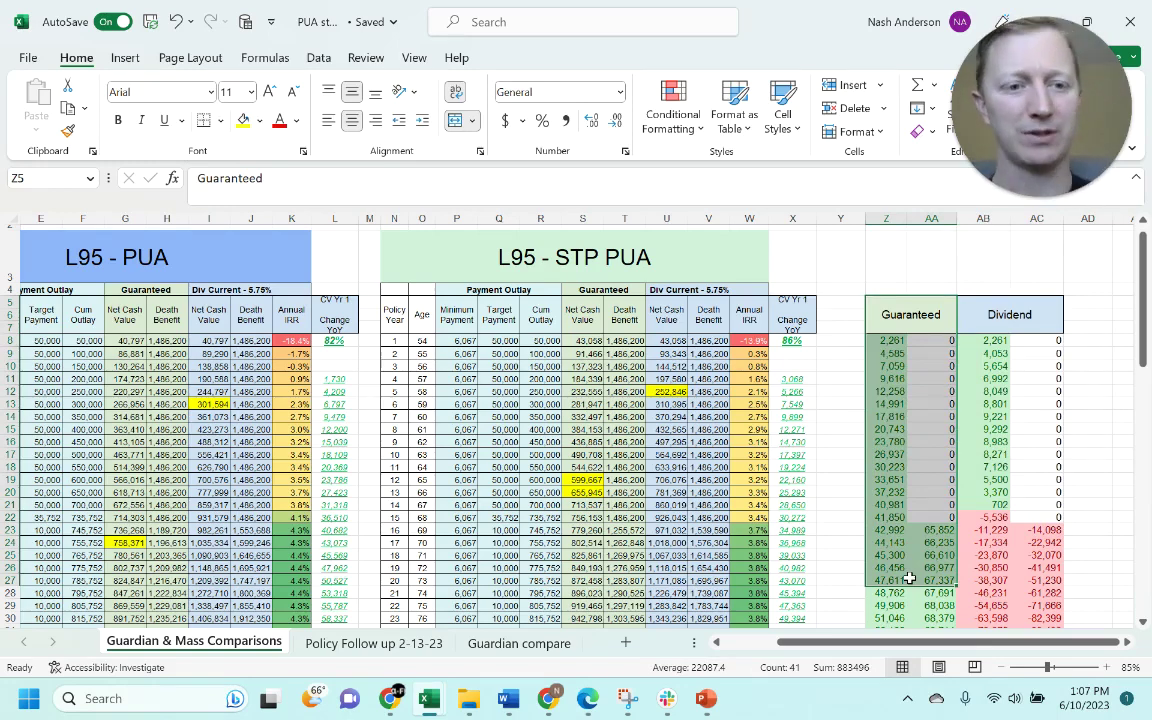
left_click(1090, 340)
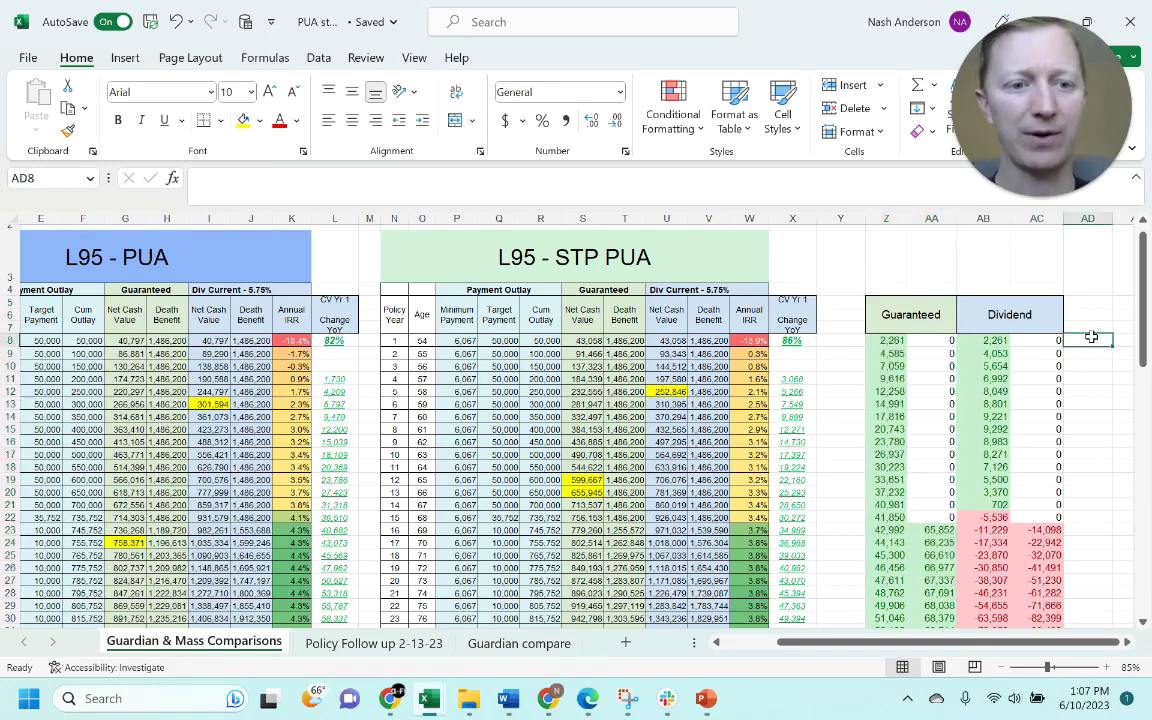
Examine the dividend-based net cash value differences from policy year 15 through the later policy years
left_click(1127, 643)
scroll(1015, 400, "down", 2)
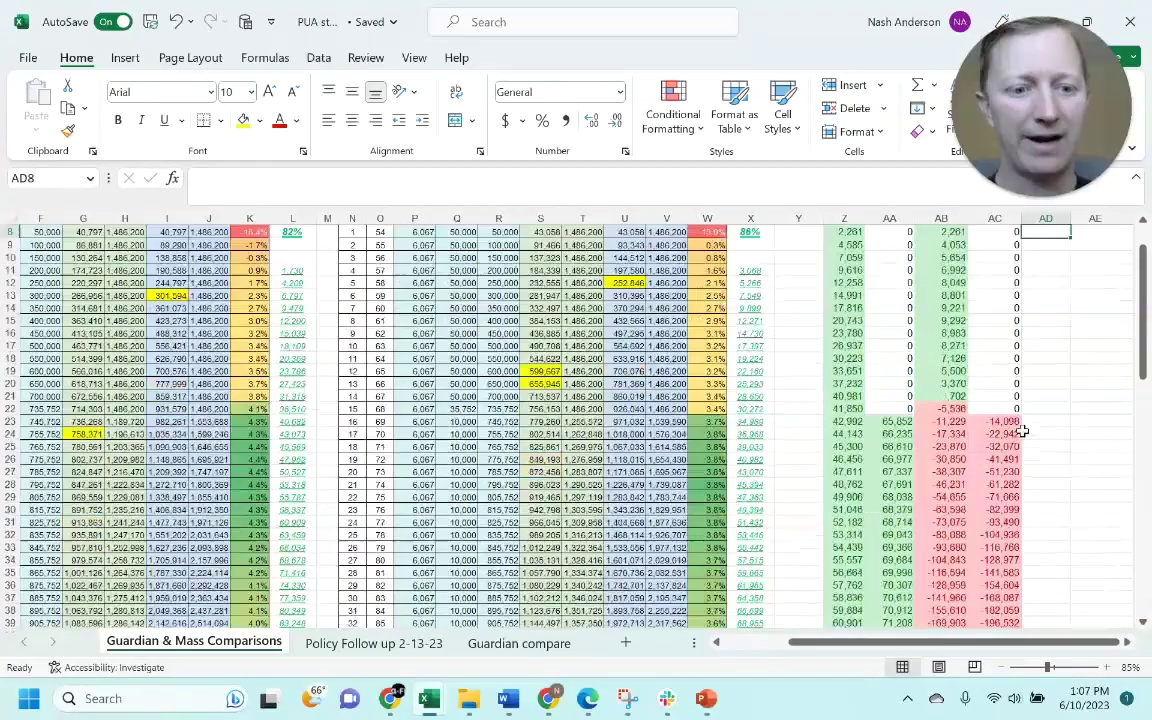
left_click_drag(956, 408, 950, 634)
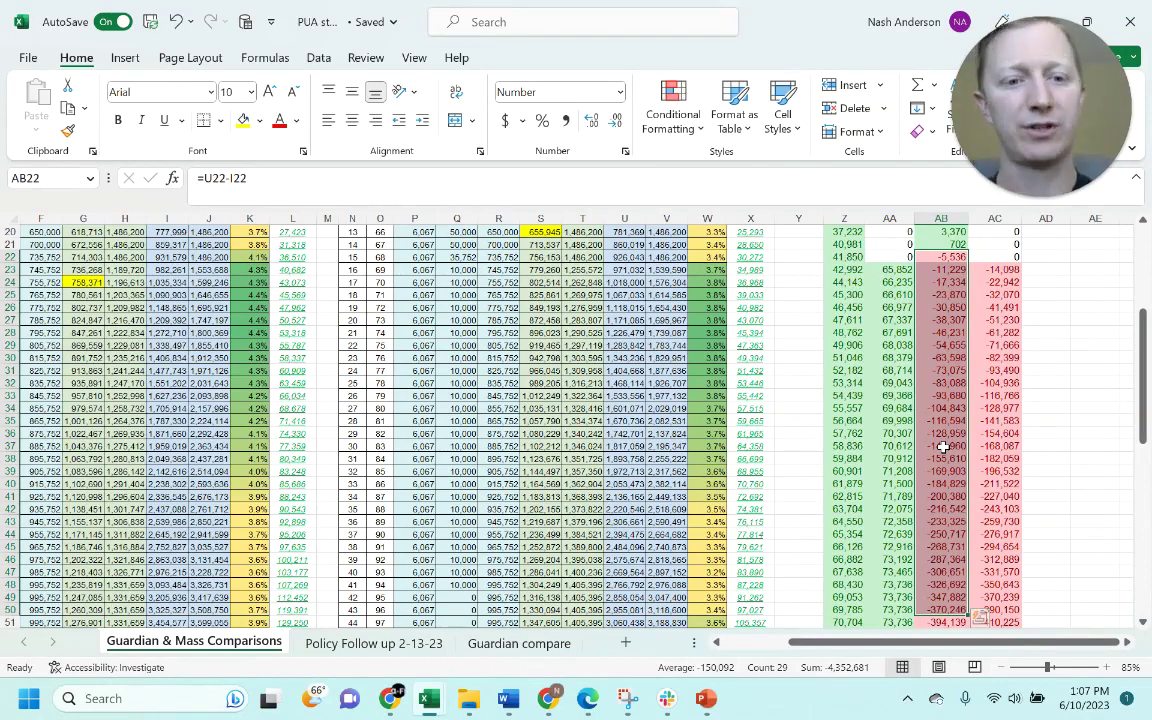
left_click_drag(352, 257, 903, 560)
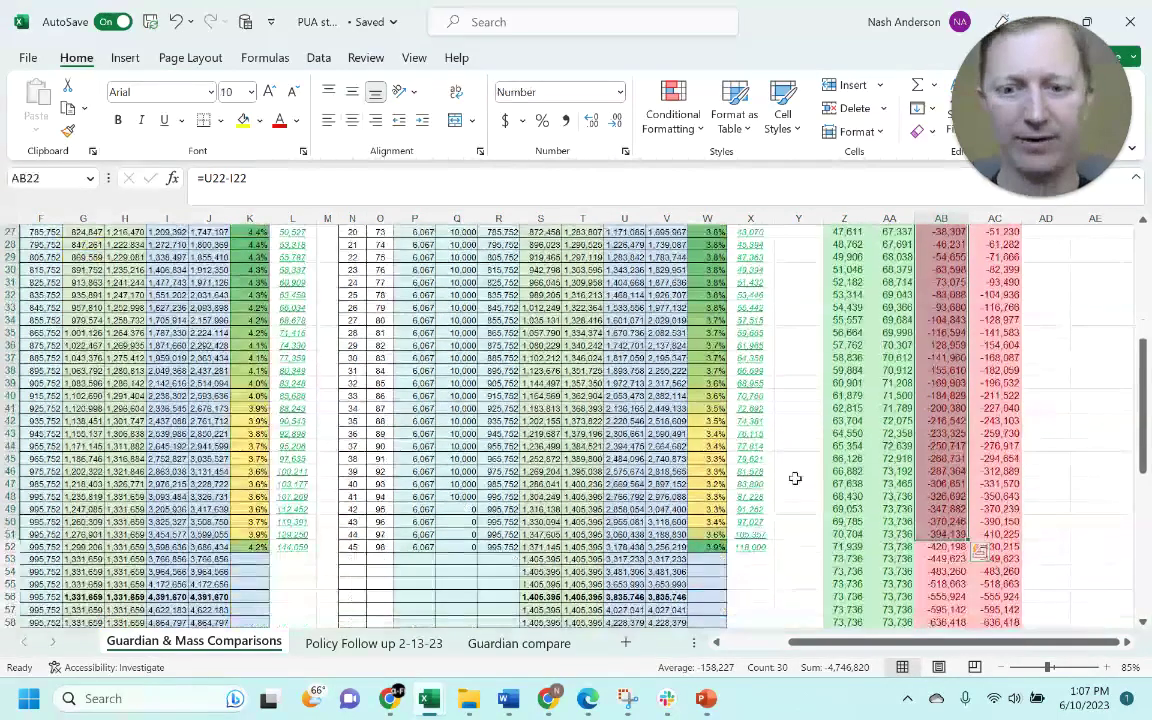
Check the dividend-based net cash value and death benefit differences at age 85
left_click_drag(378, 382, 939, 380)
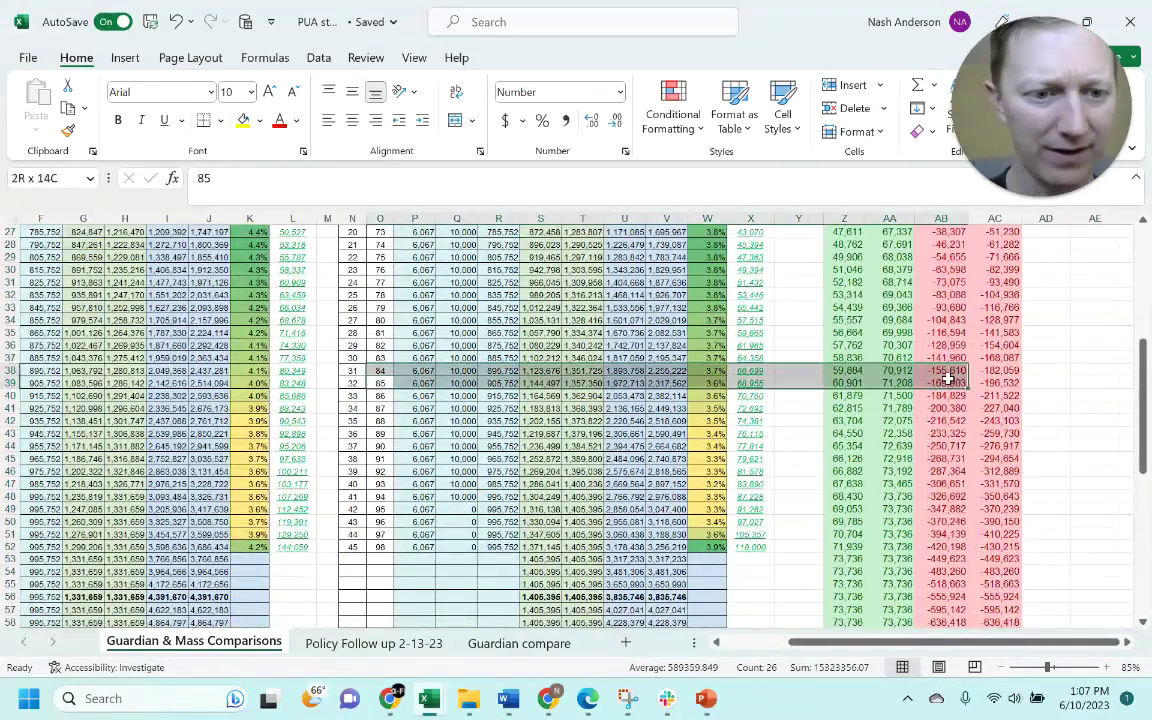
left_click(940, 381)
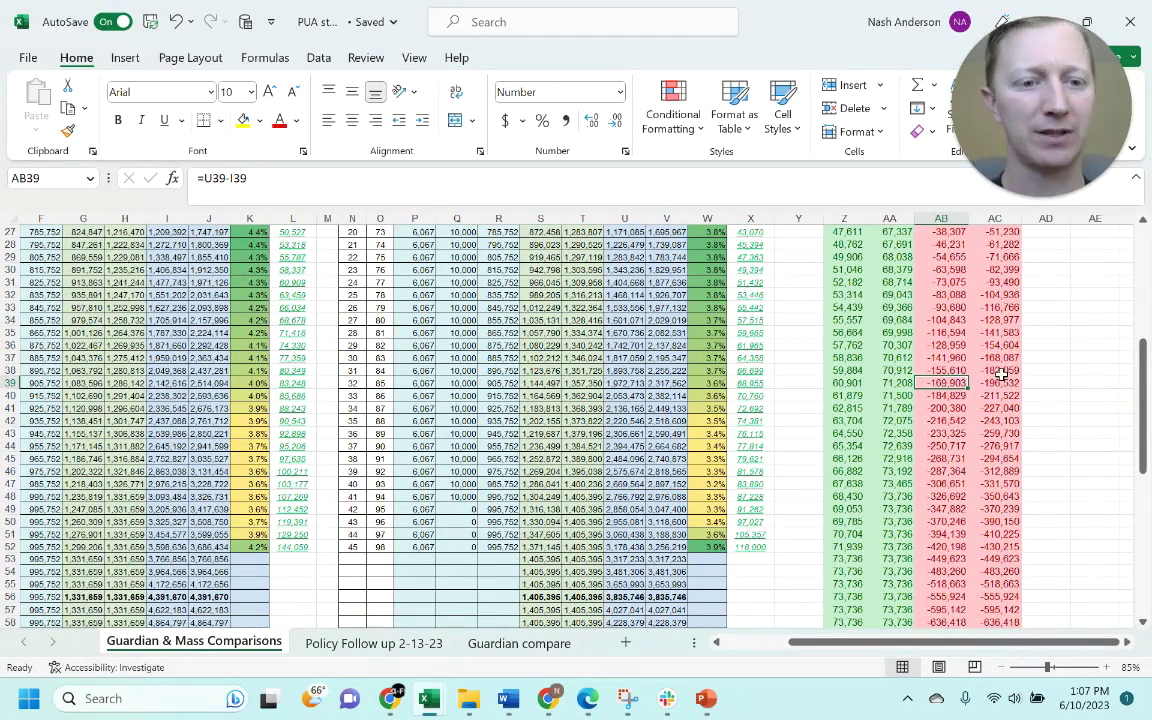
left_click(998, 383)
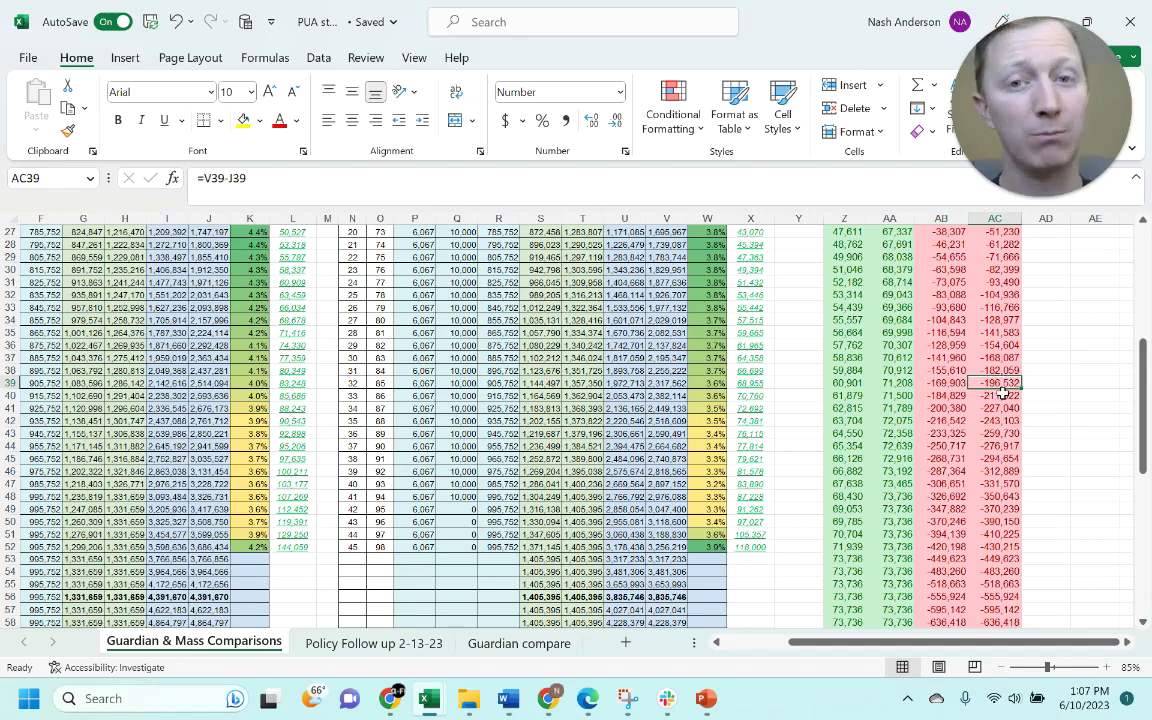
scroll(1003, 394, "up", 9)
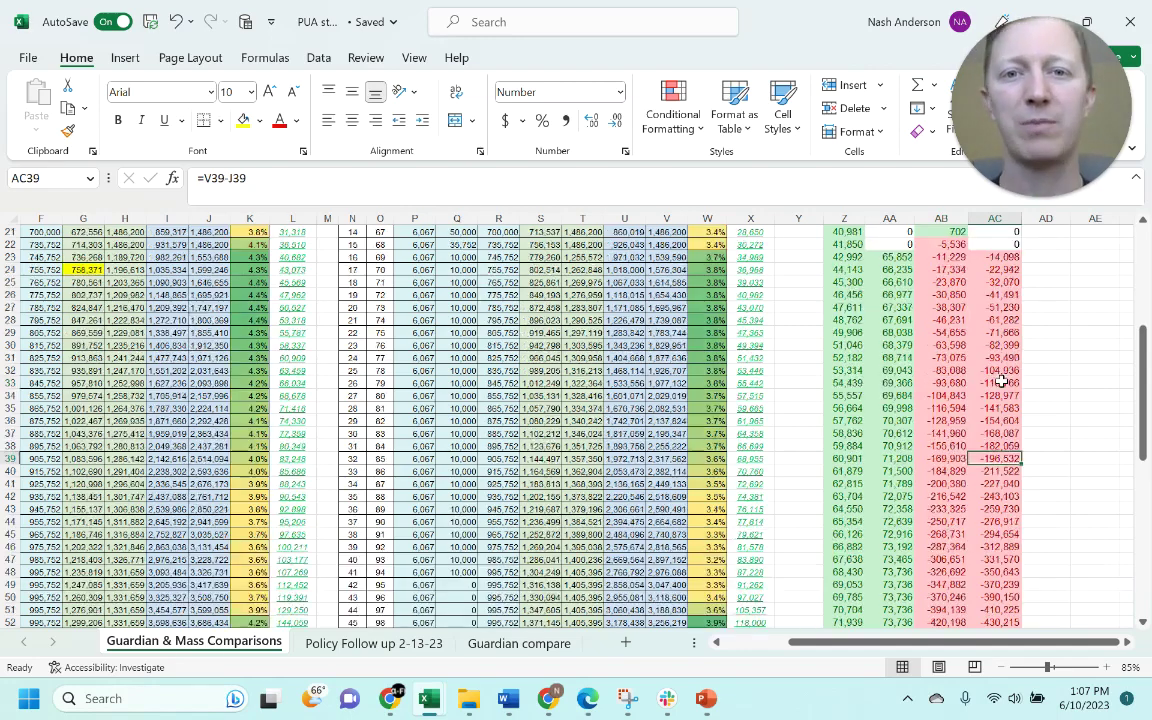